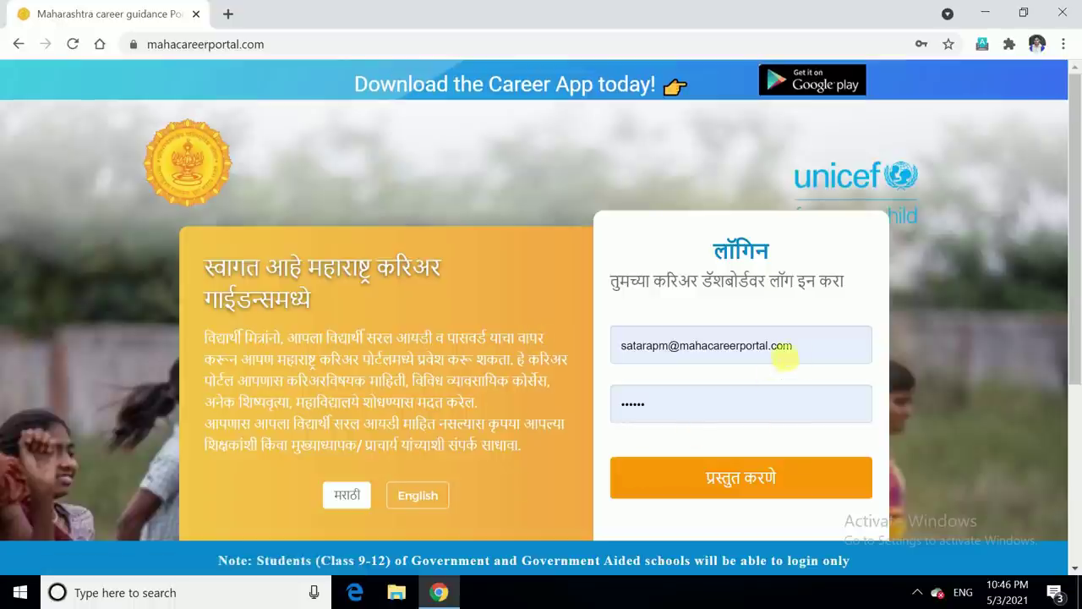
# Replace the autofilled login with the school ID and account password, then submit the login form
pyautogui.click(806, 362)
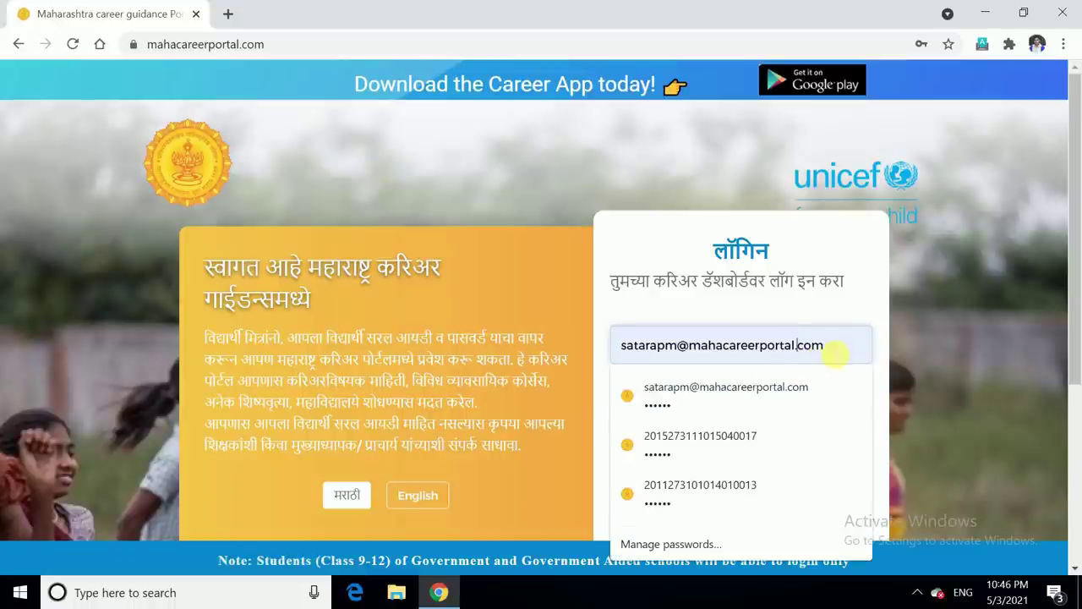
pyautogui.press('BackSpace')
pyautogui.press('BackSpace')
pyautogui.press('BackSpace')
pyautogui.press('BackSpace')
pyautogui.press('BackSpace')
pyautogui.press('BackSpace')
pyautogui.press('BackSpace')
pyautogui.press('BackSpace')
pyautogui.press('BackSpace')
pyautogui.press('BackSpace')
pyautogui.press('BackSpace')
pyautogui.press('BackSpace')
pyautogui.press('BackSpace')
pyautogui.press('BackSpace')
pyautogui.press('BackSpace')
pyautogui.press('BackSpace')
pyautogui.press('BackSpace')
pyautogui.press('BackSpace')
pyautogui.press('BackSpace')
pyautogui.press('BackSpace')
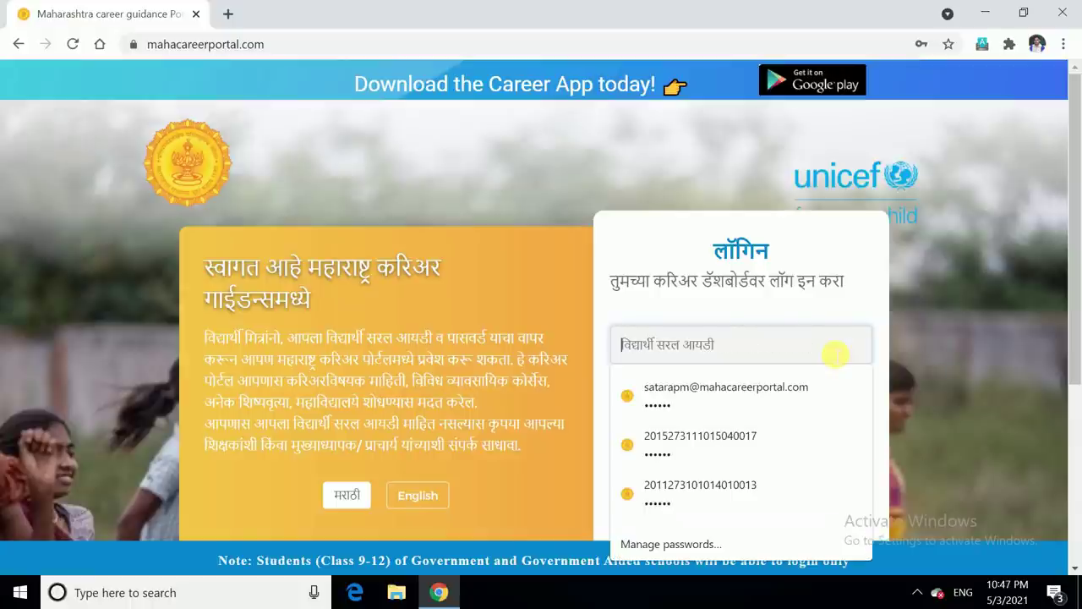
pyautogui.write('27')
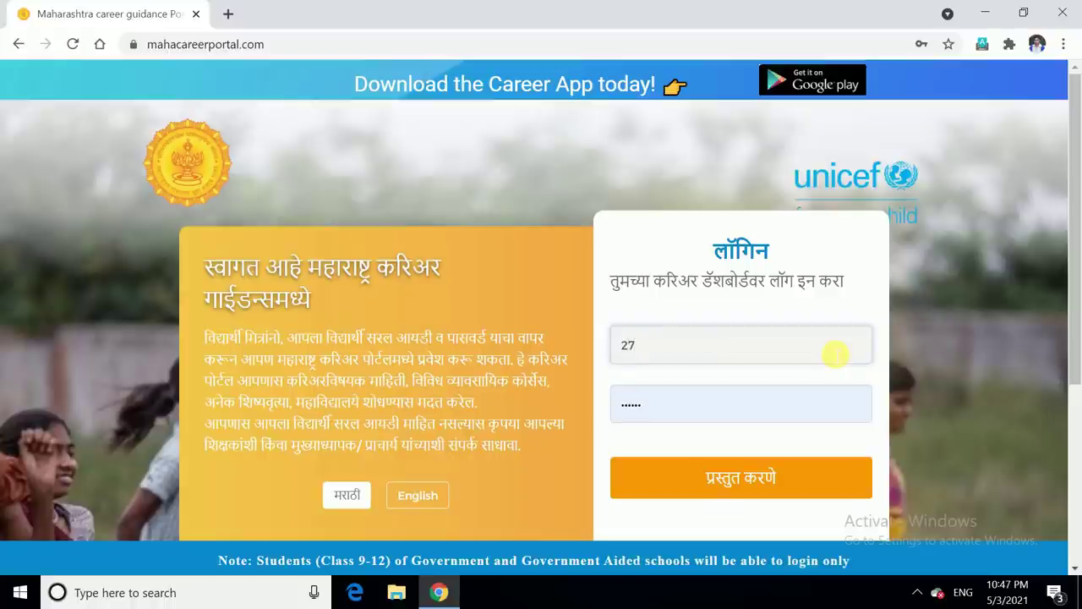
pyautogui.write('311101504')
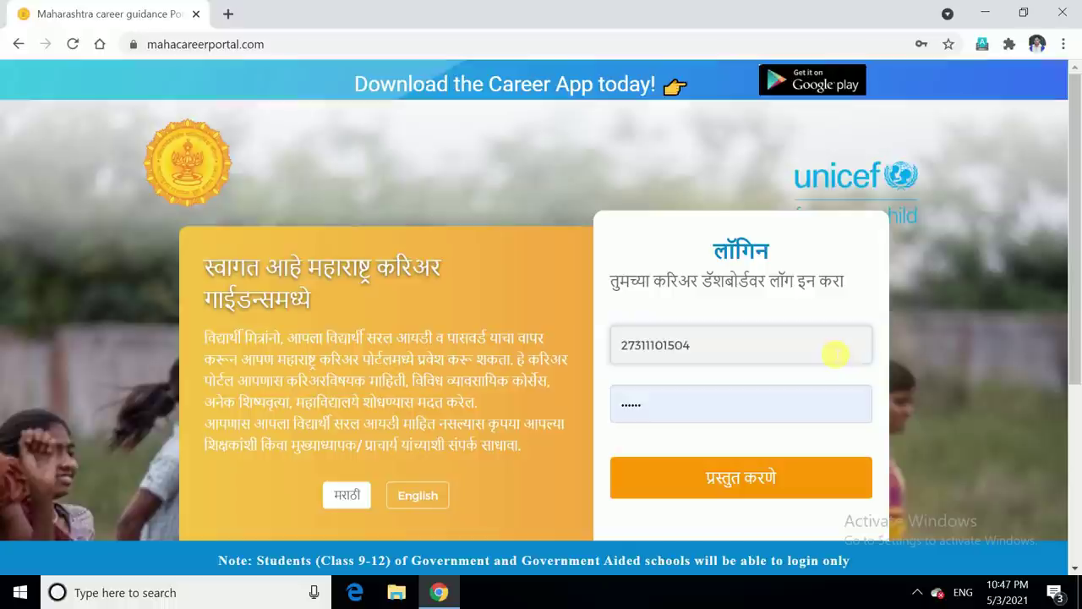
pyautogui.click(706, 412)
pyautogui.press('BackSpace')
pyautogui.press('BackSpace')
pyautogui.press('BackSpace')
pyautogui.press('BackSpace')
pyautogui.press('BackSpace')
pyautogui.press('BackSpace')
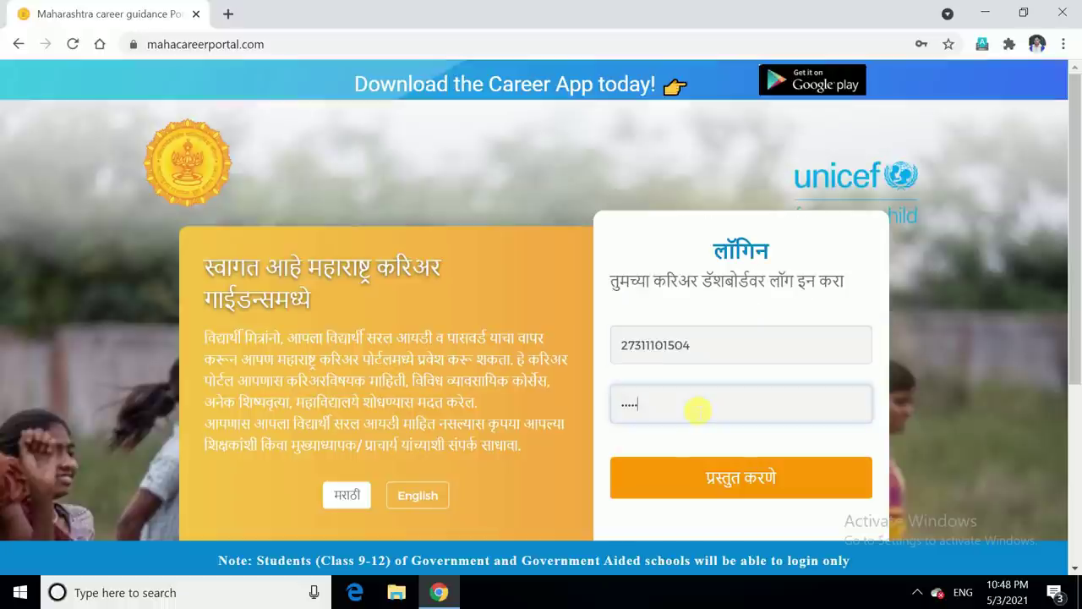
pyautogui.write('1')
pyautogui.click(746, 489)
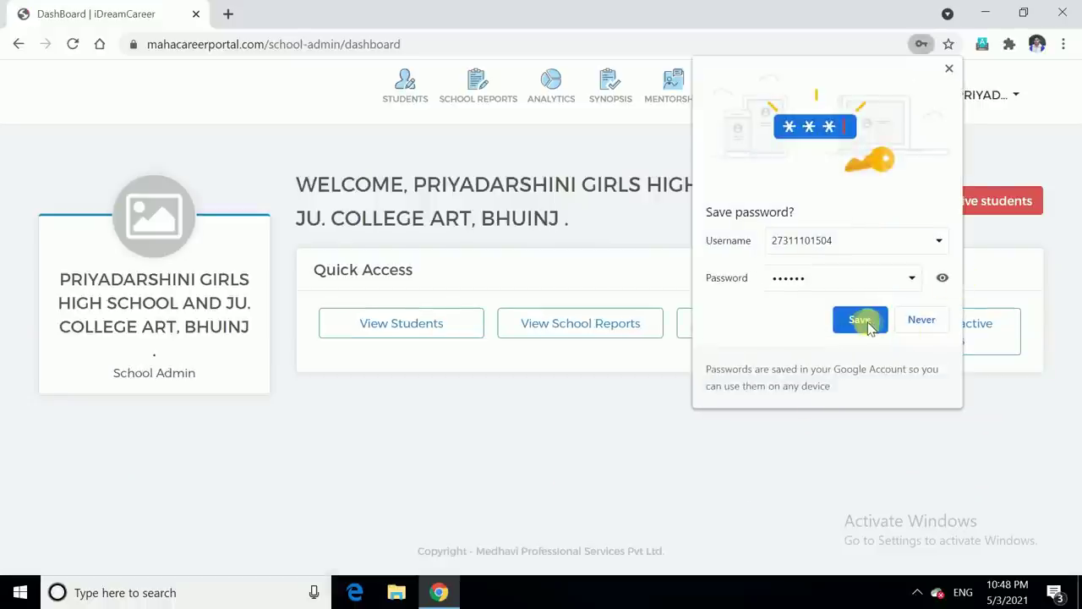
# Decline Chrome's offer to save the password, then open and close the account menu
pyautogui.click(922, 320)
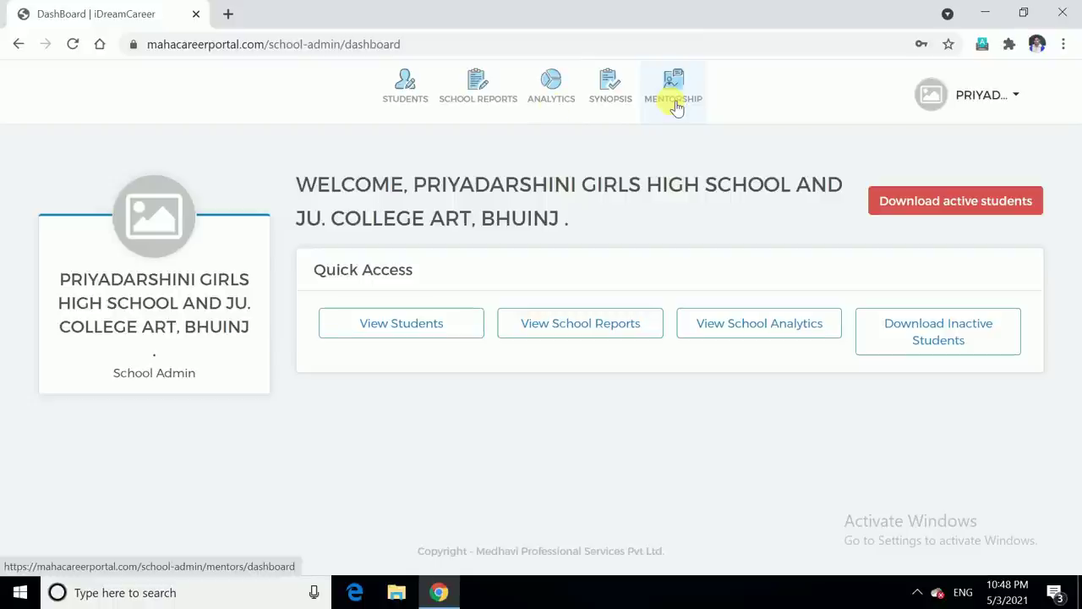
pyautogui.click(1010, 97)
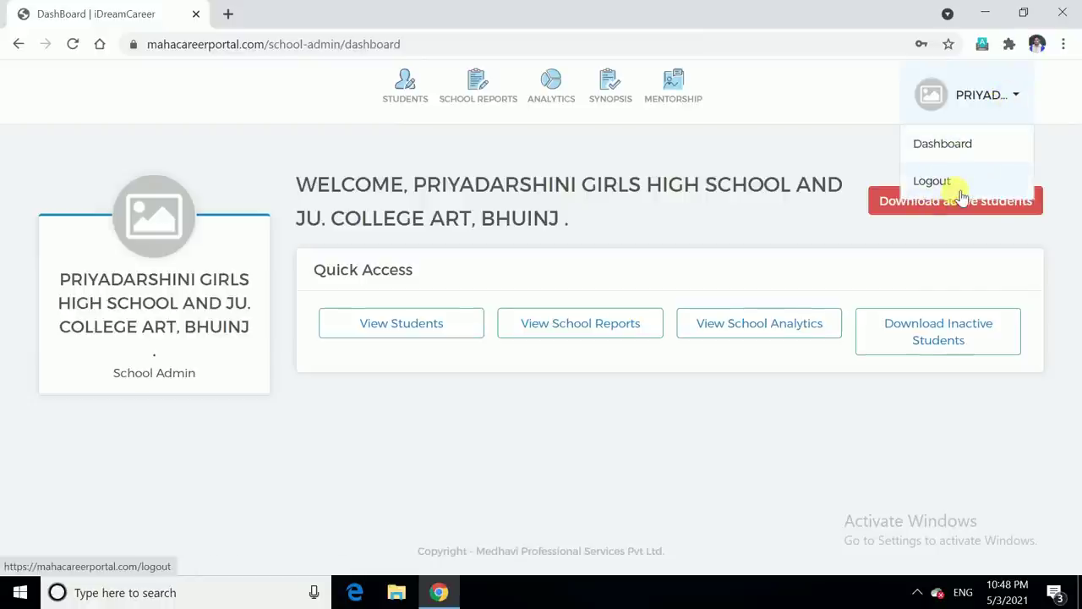
pyautogui.click(776, 149)
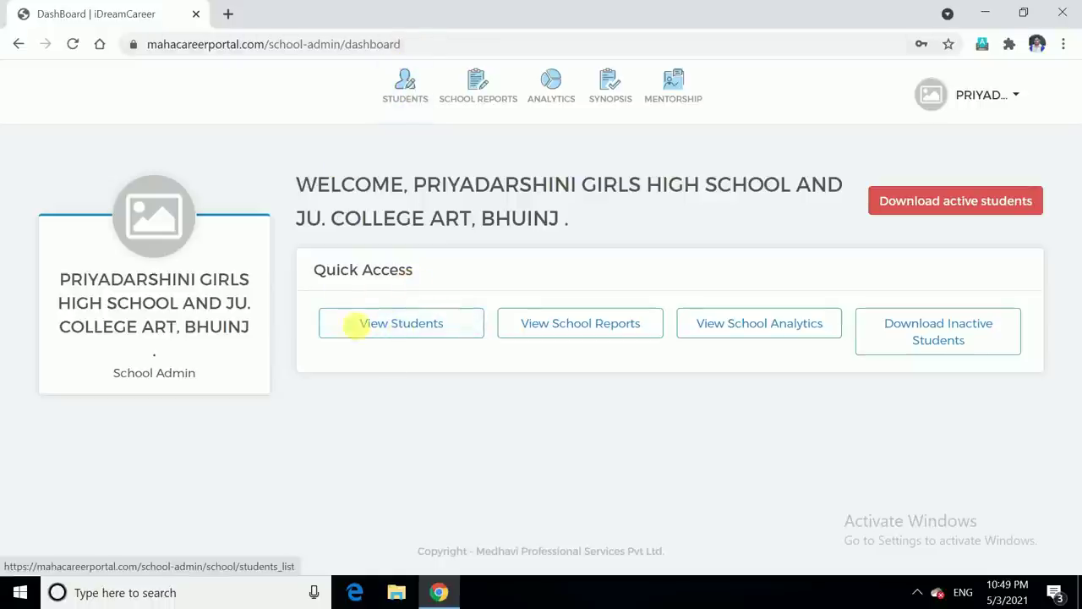
pyautogui.click(389, 331)
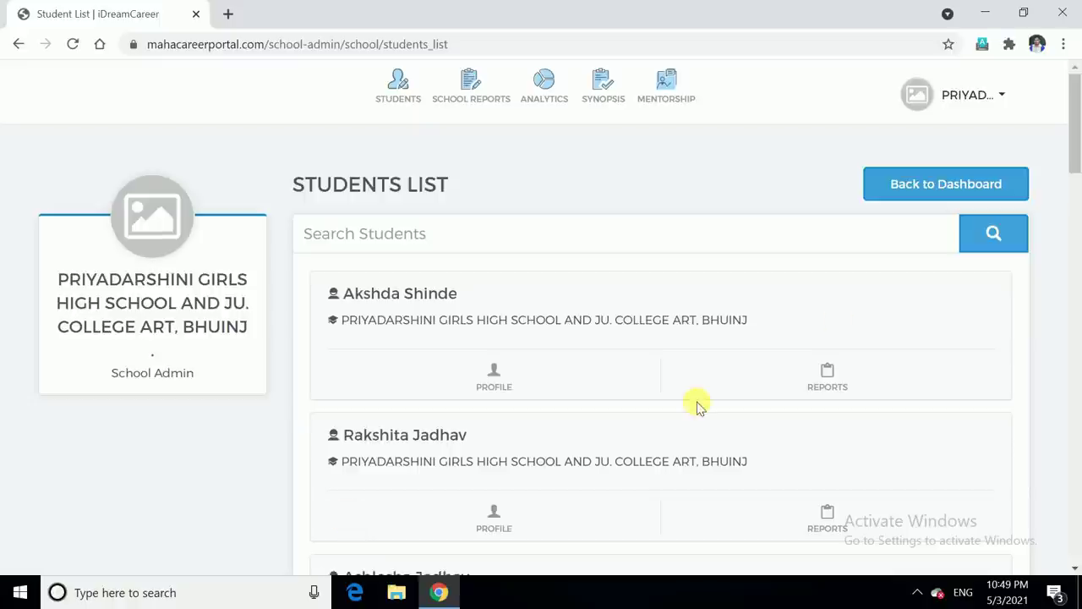
pyautogui.moveTo(1076, 172); pyautogui.dragTo(1075, 89)
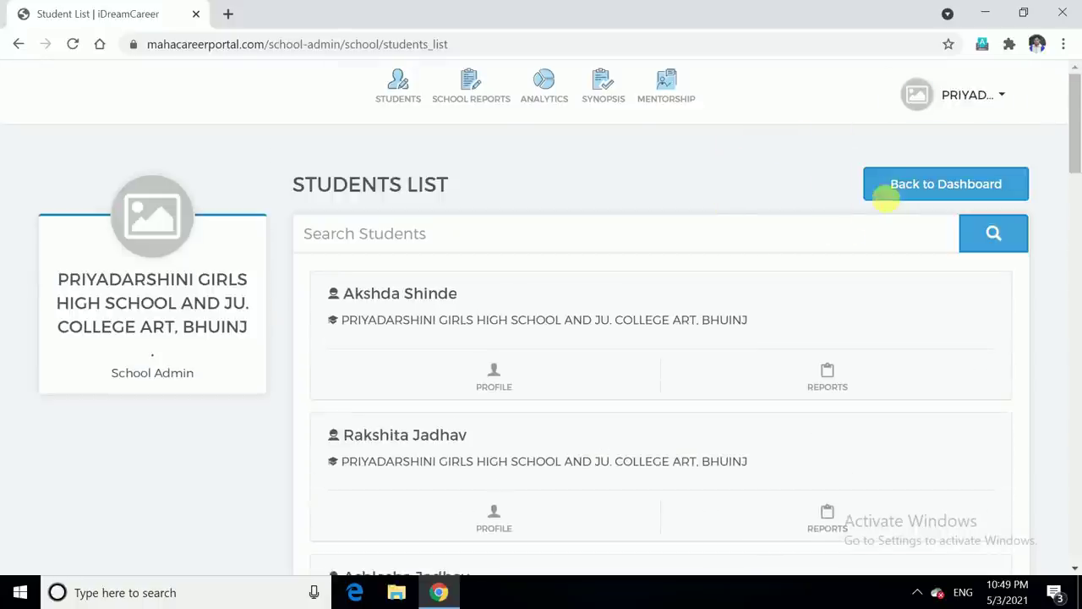
pyautogui.click(879, 184)
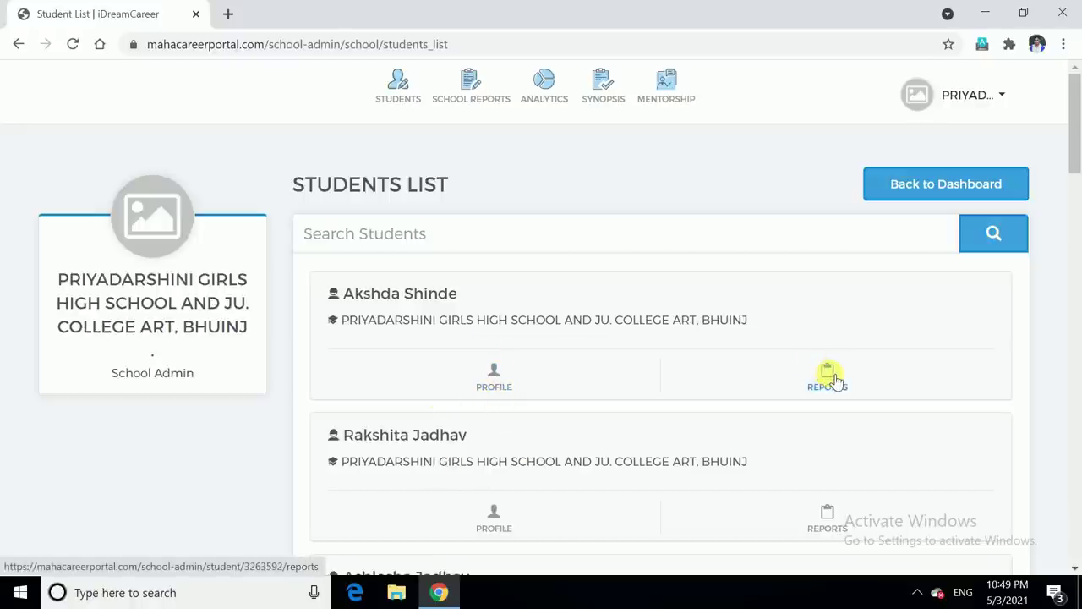
pyautogui.click(961, 192)
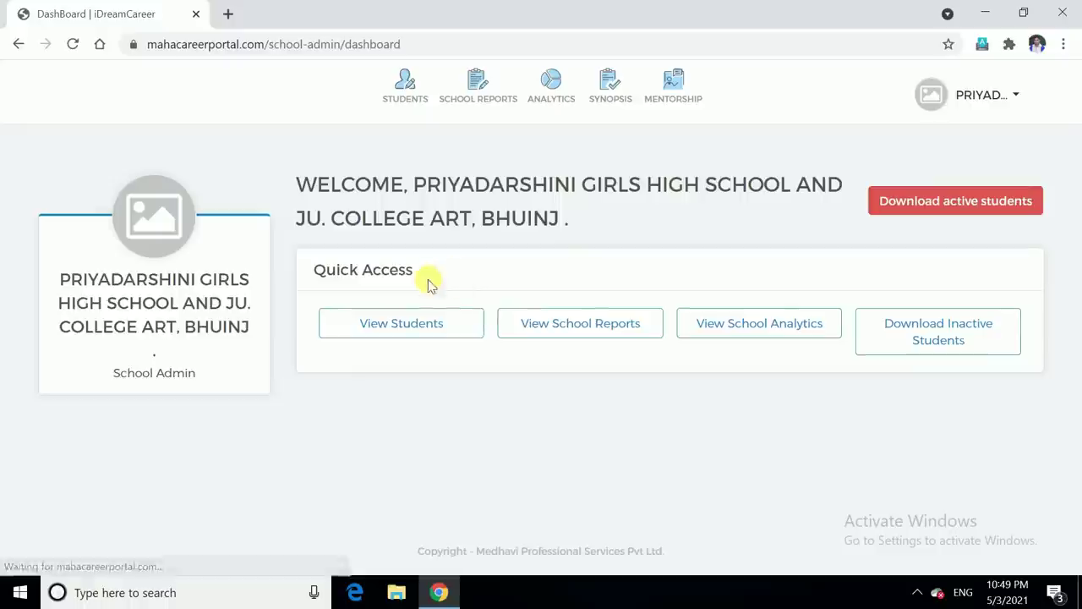
# Download a Short school report for class 10th covering 2–3 May 2021
pyautogui.click(597, 331)
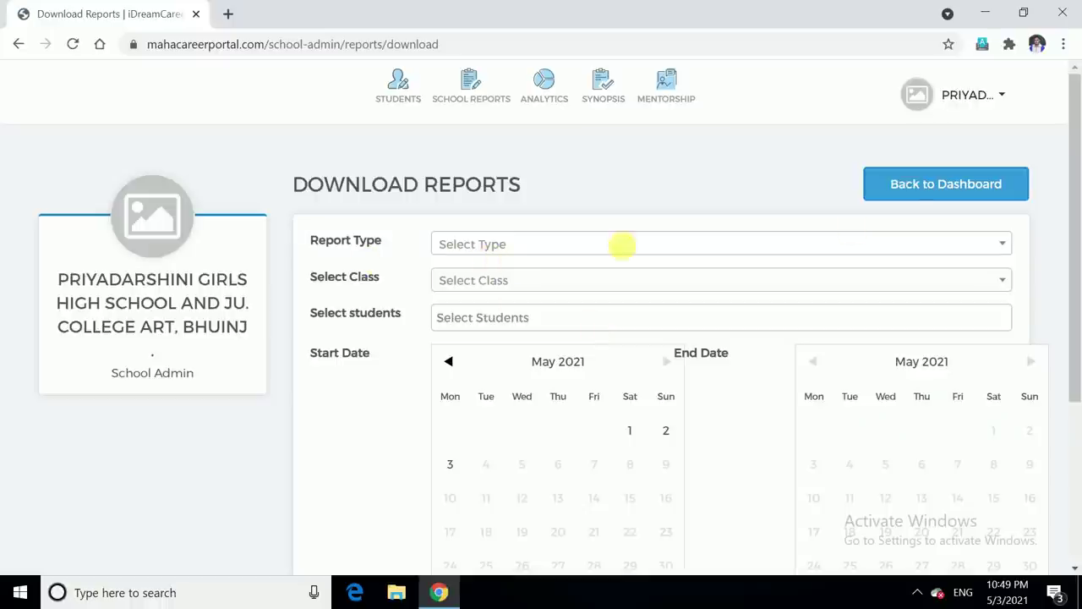
pyautogui.click(1006, 246)
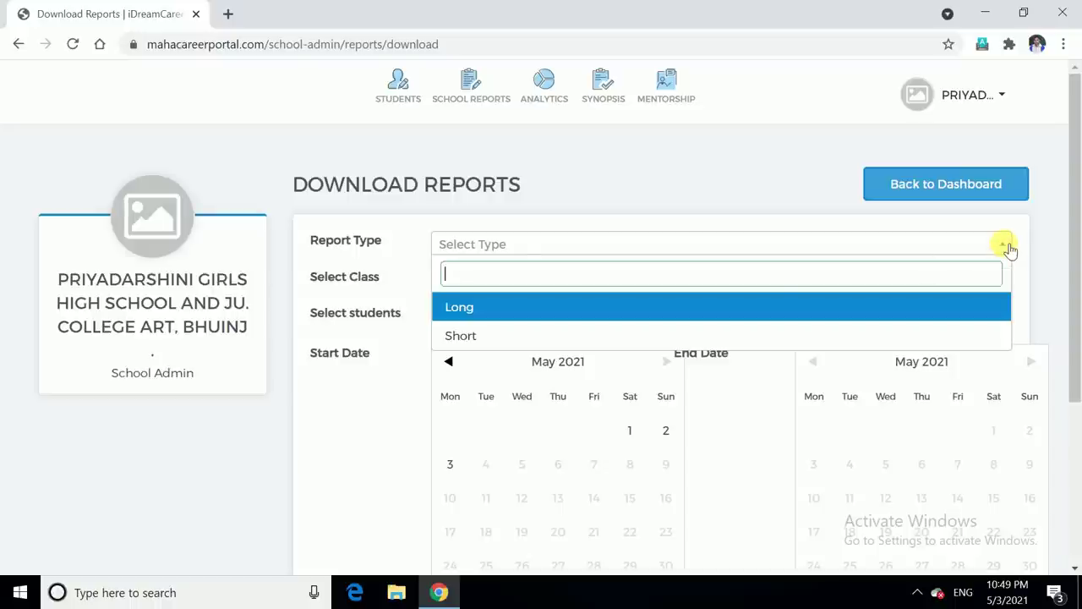
pyautogui.click(656, 342)
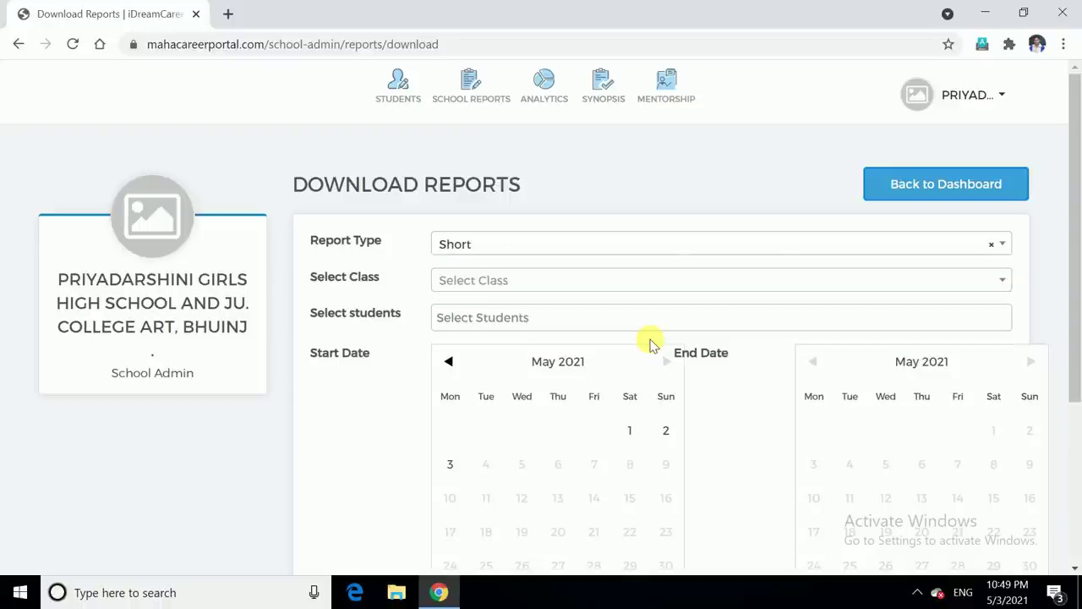
pyautogui.click(715, 278)
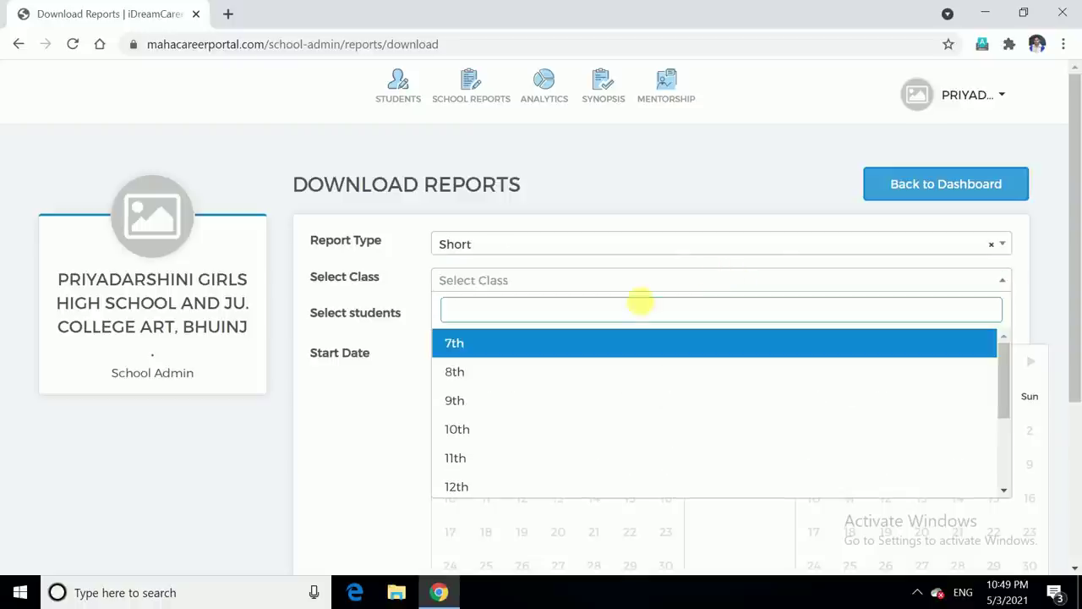
pyautogui.click(565, 435)
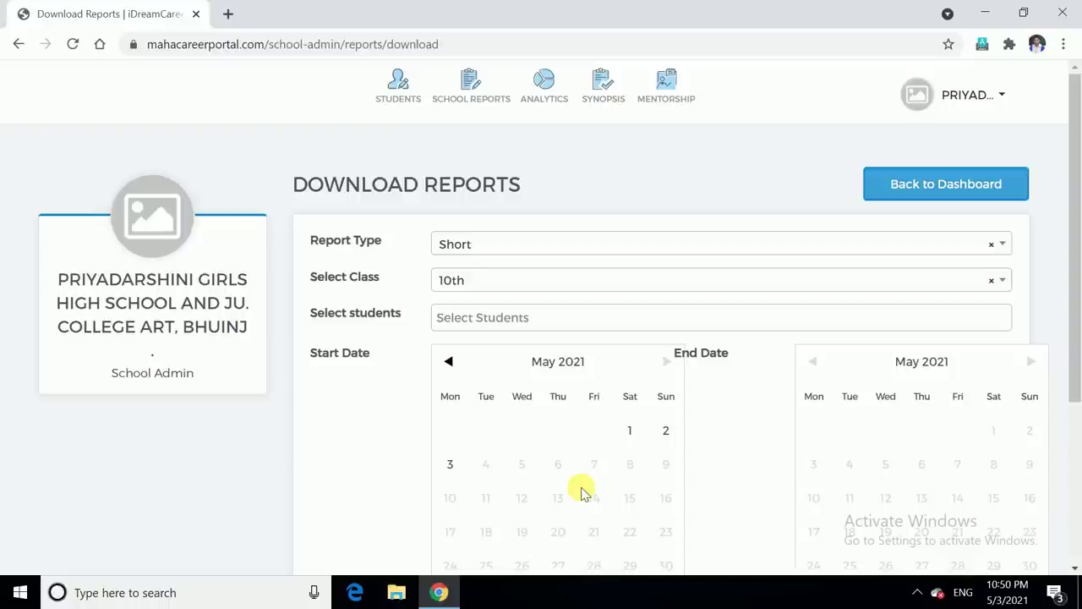
pyautogui.click(668, 432)
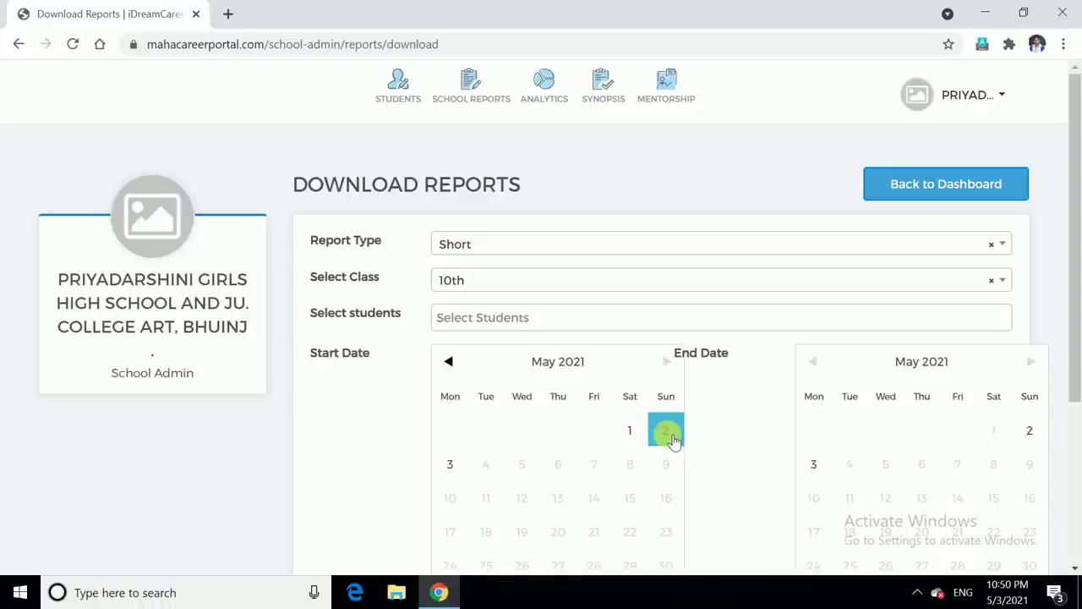
pyautogui.click(813, 464)
pyautogui.moveTo(1068, 288); pyautogui.dragTo(1065, 403)
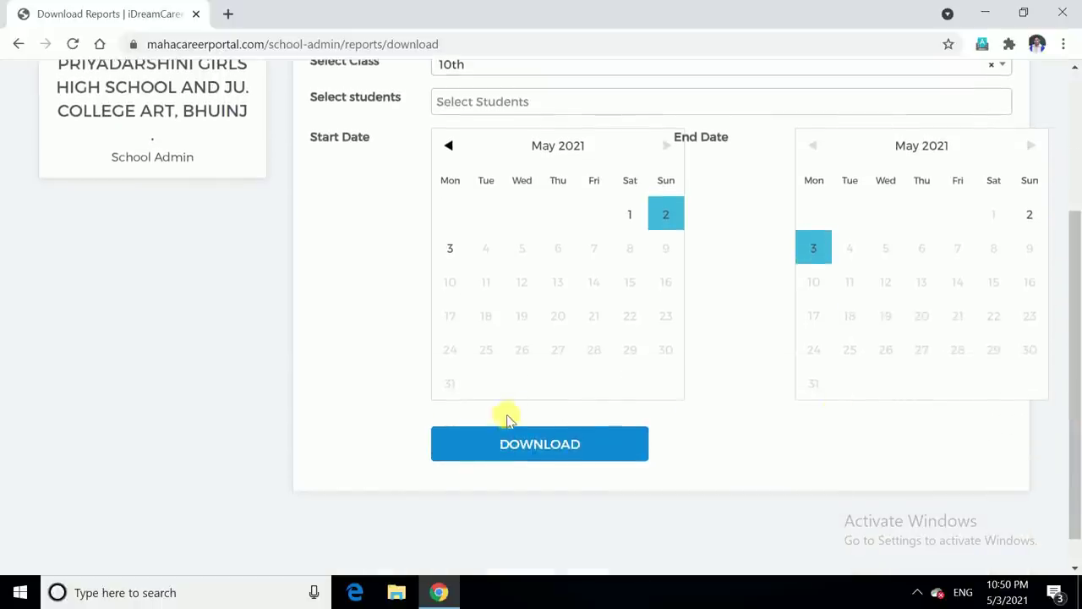
pyautogui.click(539, 442)
# Switch the report type to Long and open the student picker
pyautogui.click(529, 245)
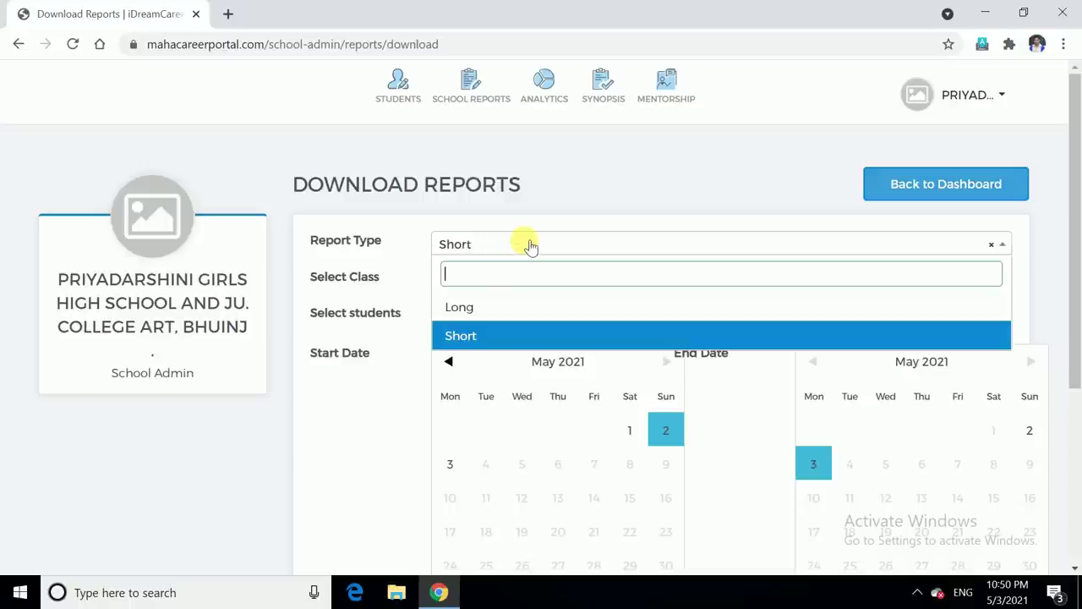
pyautogui.click(526, 307)
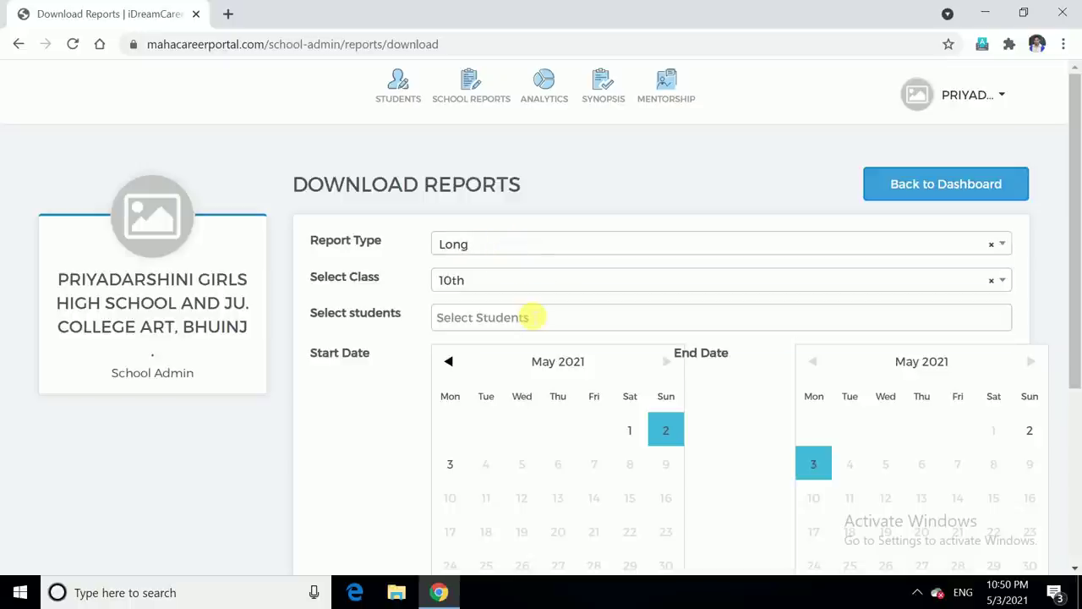
pyautogui.click(575, 323)
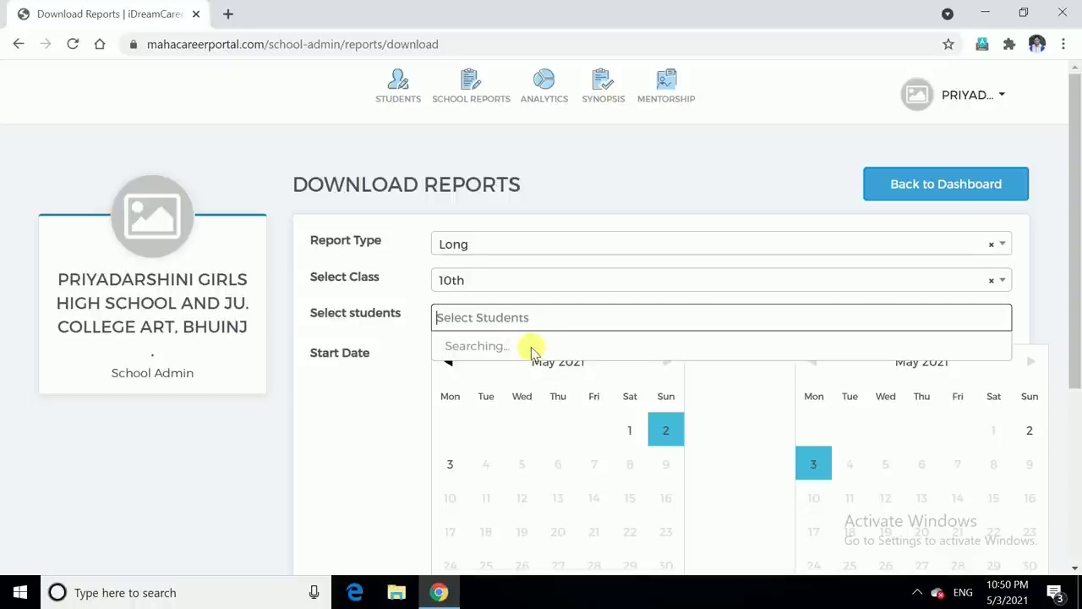
# Open the School Analytics Report form and choose class 9th with stream Not Applicable
pyautogui.click(937, 188)
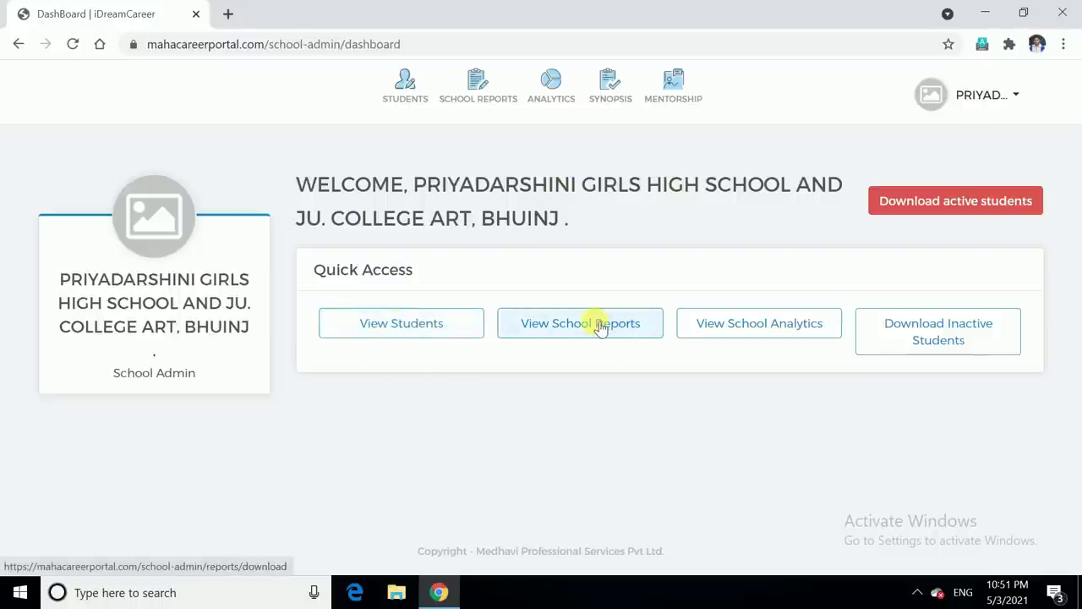
pyautogui.click(752, 327)
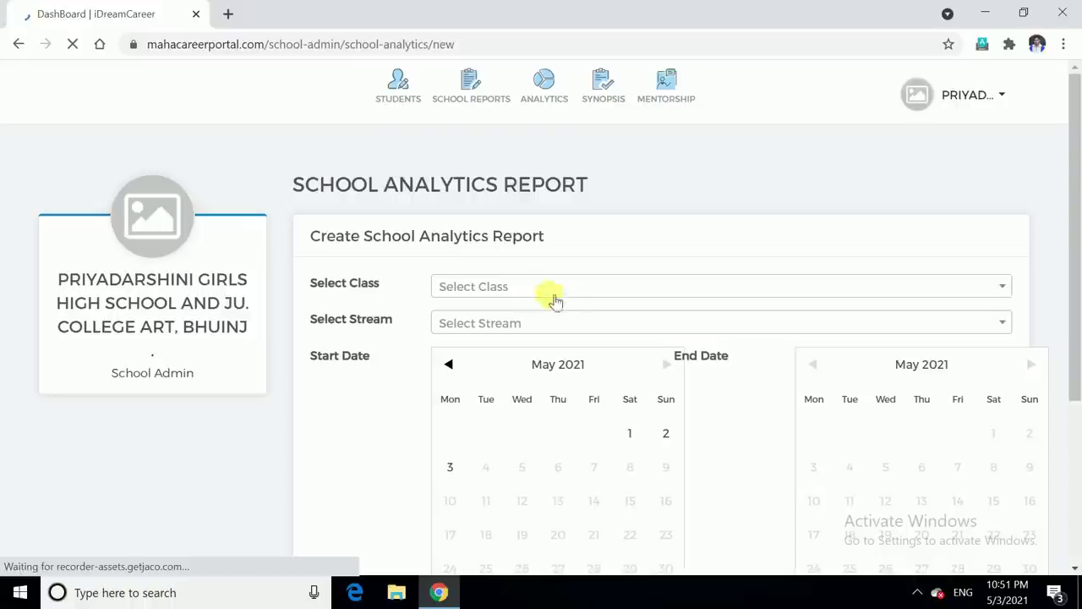
pyautogui.click(581, 289)
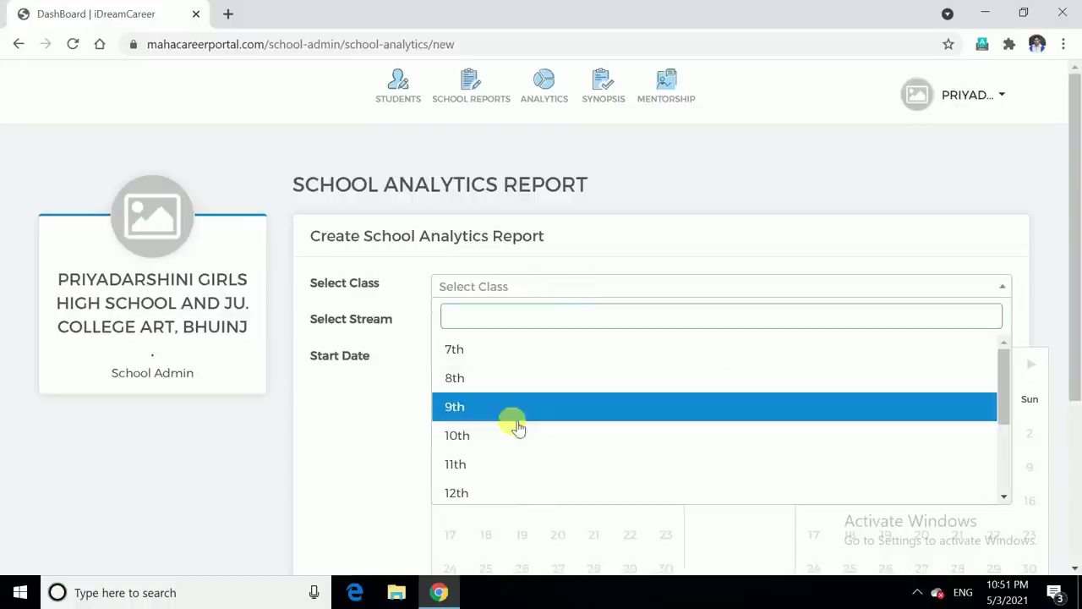
pyautogui.click(547, 409)
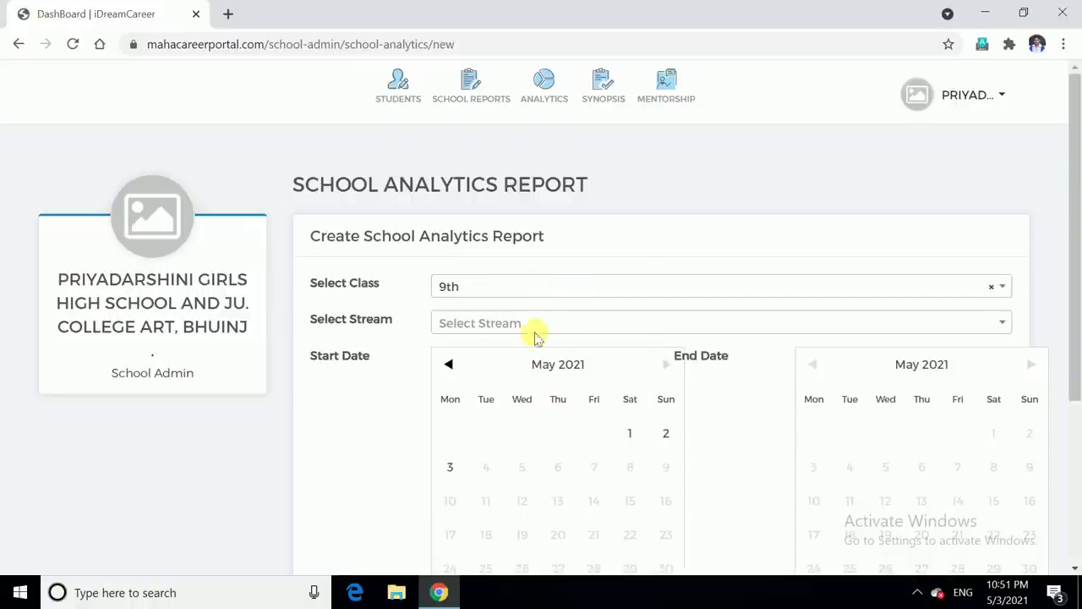
pyautogui.click(558, 322)
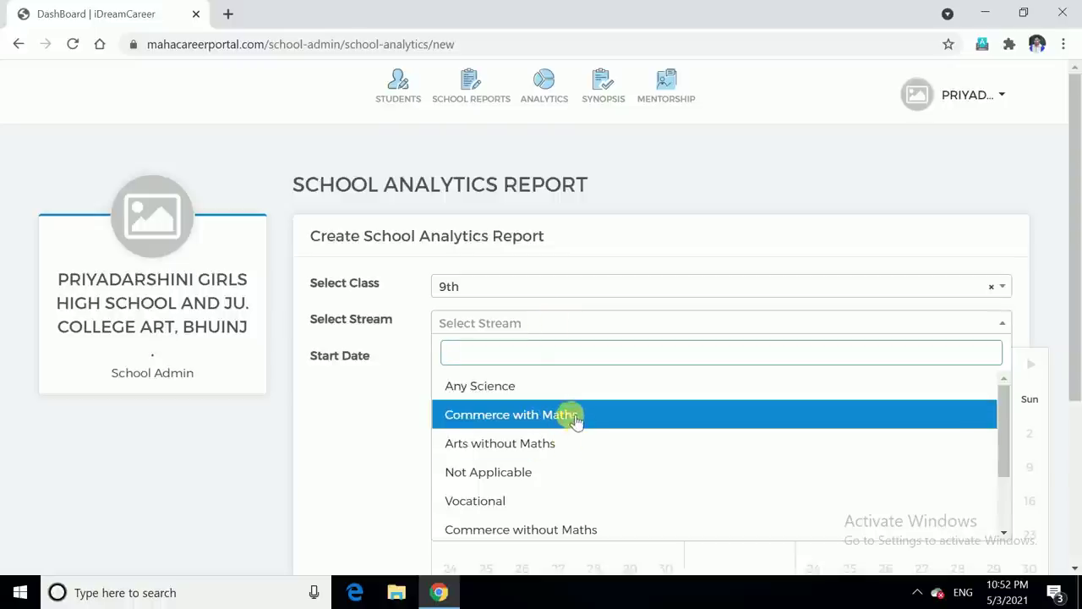
pyautogui.click(570, 470)
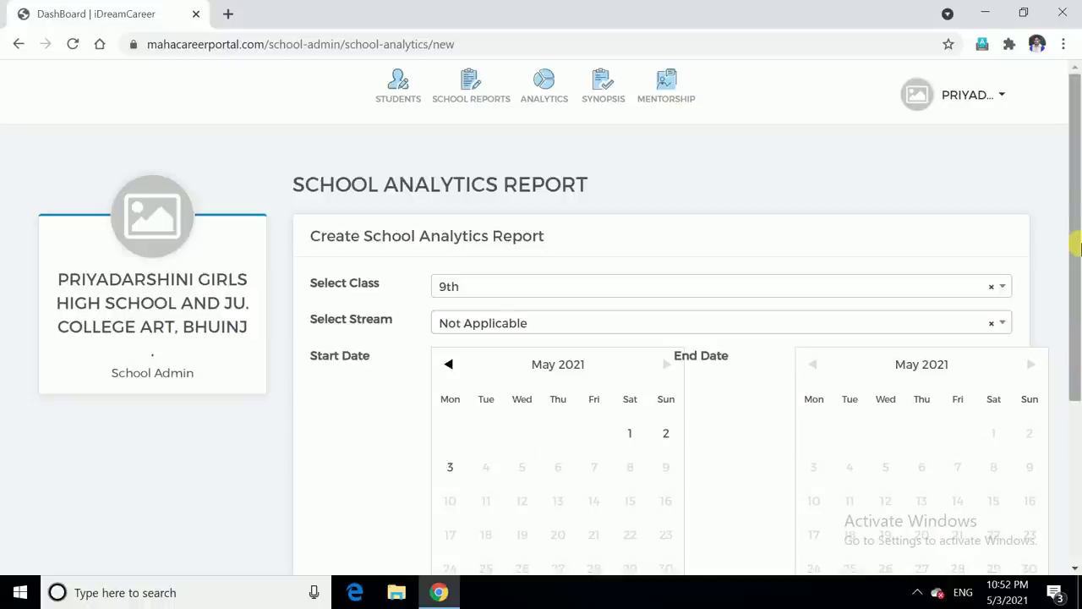
# Set the dates to 1–3 May 2021 and create the report, which returns no results
pyautogui.click(639, 434)
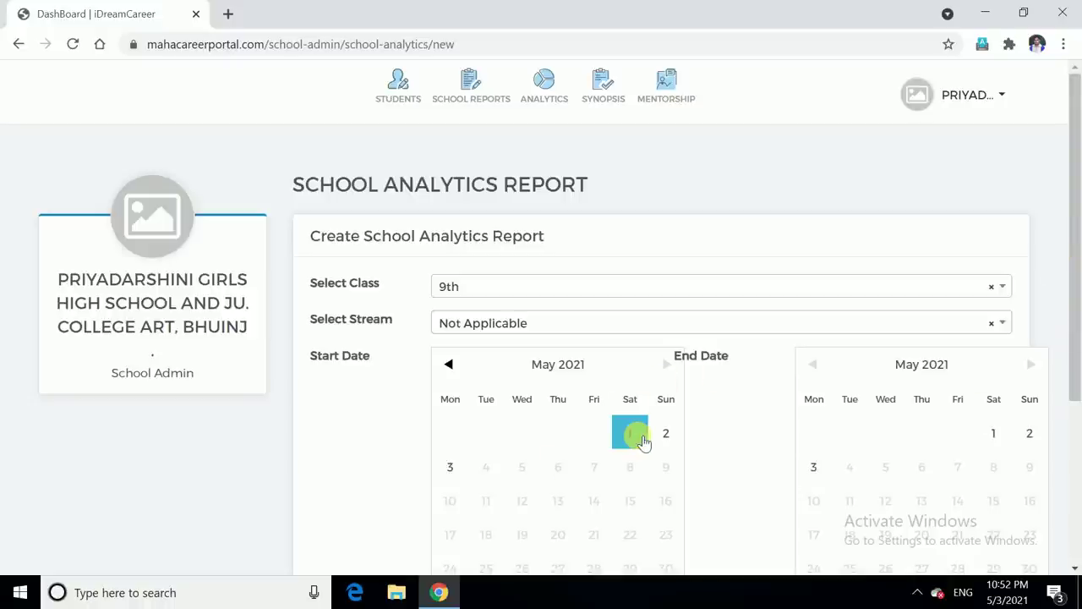
pyautogui.click(813, 466)
pyautogui.moveTo(1074, 254); pyautogui.dragTo(1043, 439)
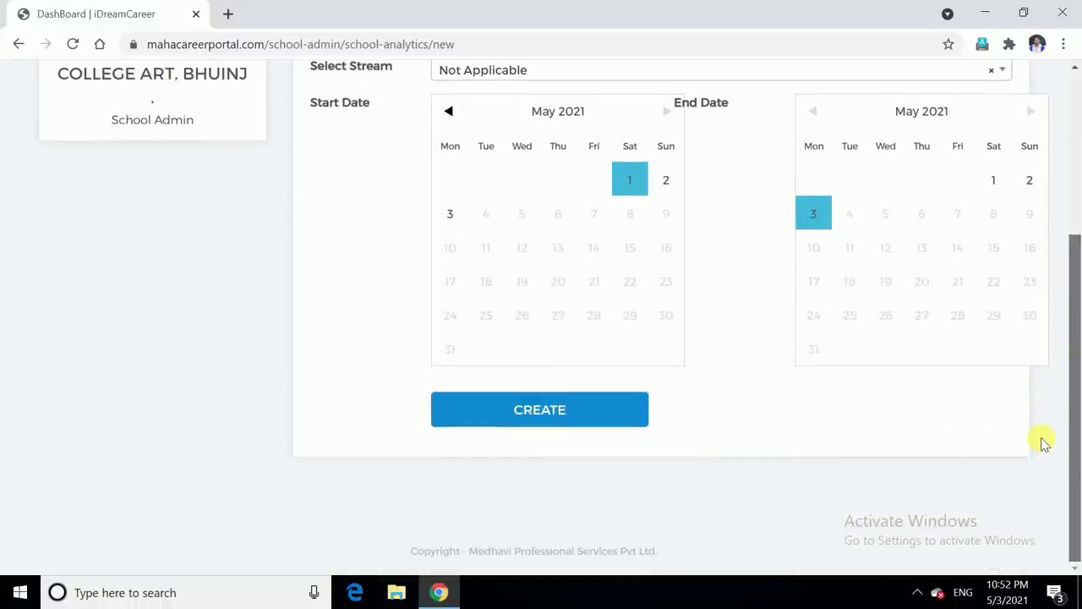
pyautogui.click(535, 414)
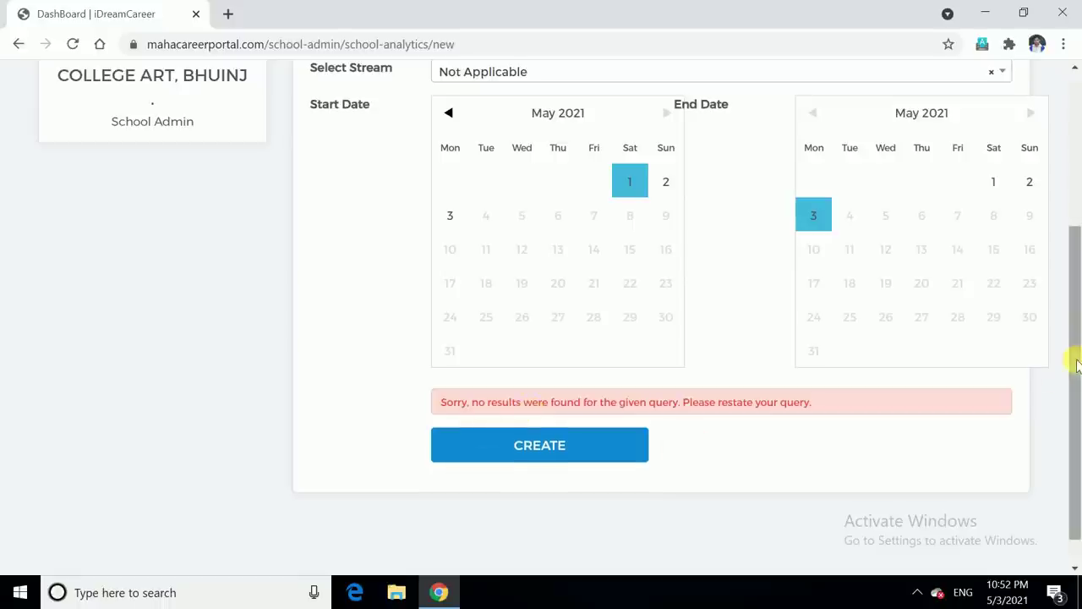
pyautogui.moveTo(1072, 340); pyautogui.dragTo(1075, 150)
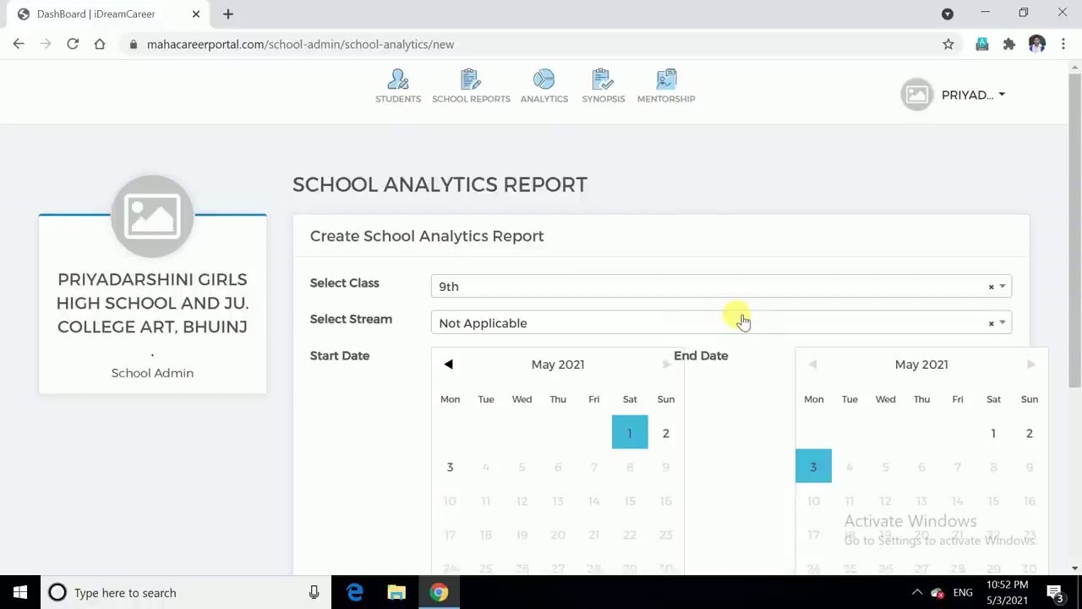
# Return to the dashboard through the account menu and download the active students list
pyautogui.click(990, 97)
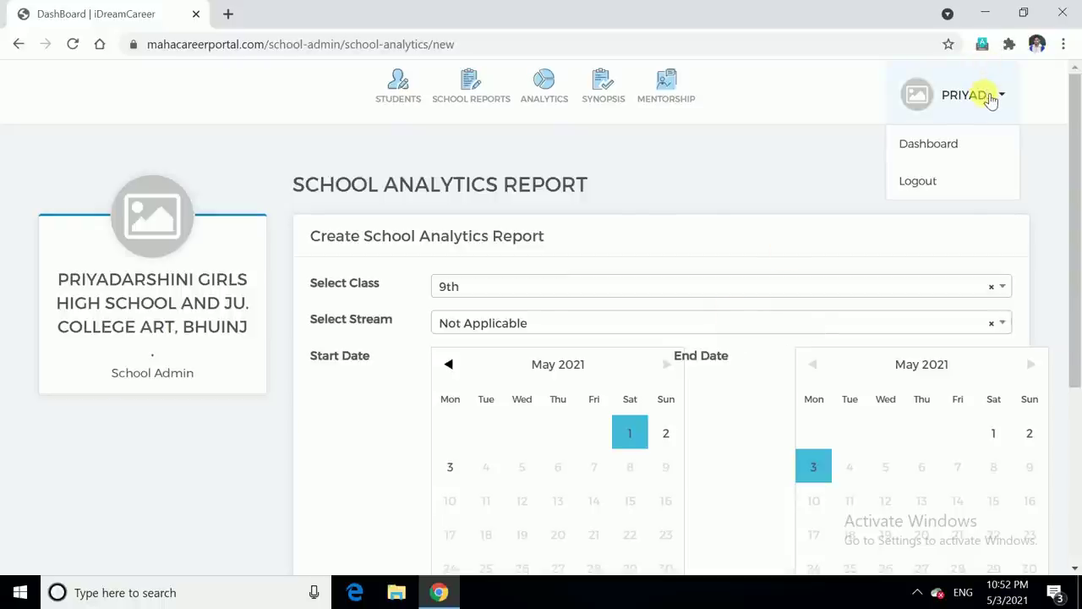
pyautogui.click(945, 145)
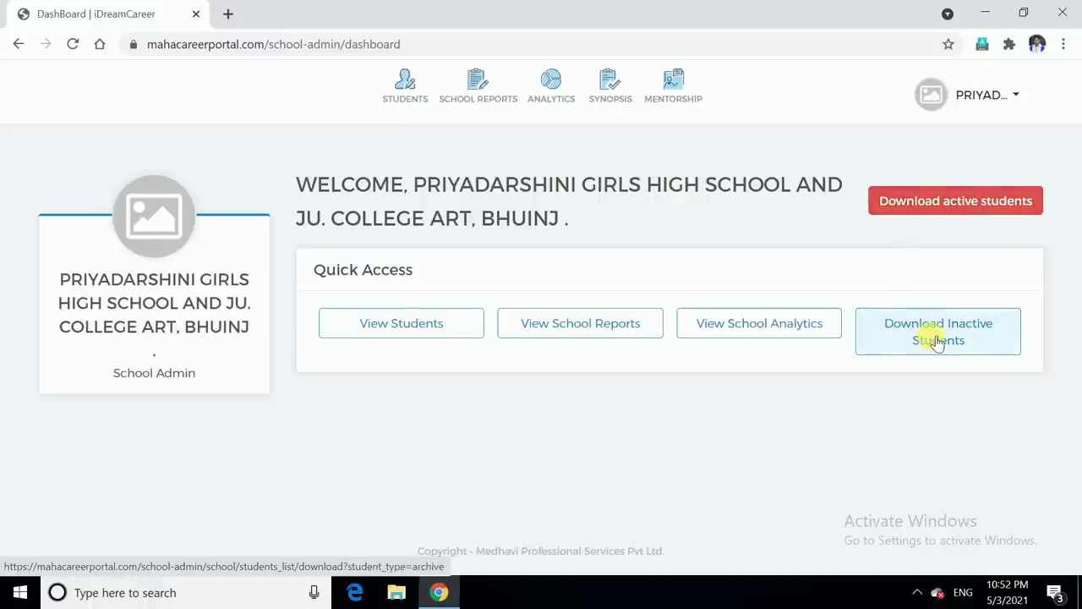
pyautogui.click(965, 208)
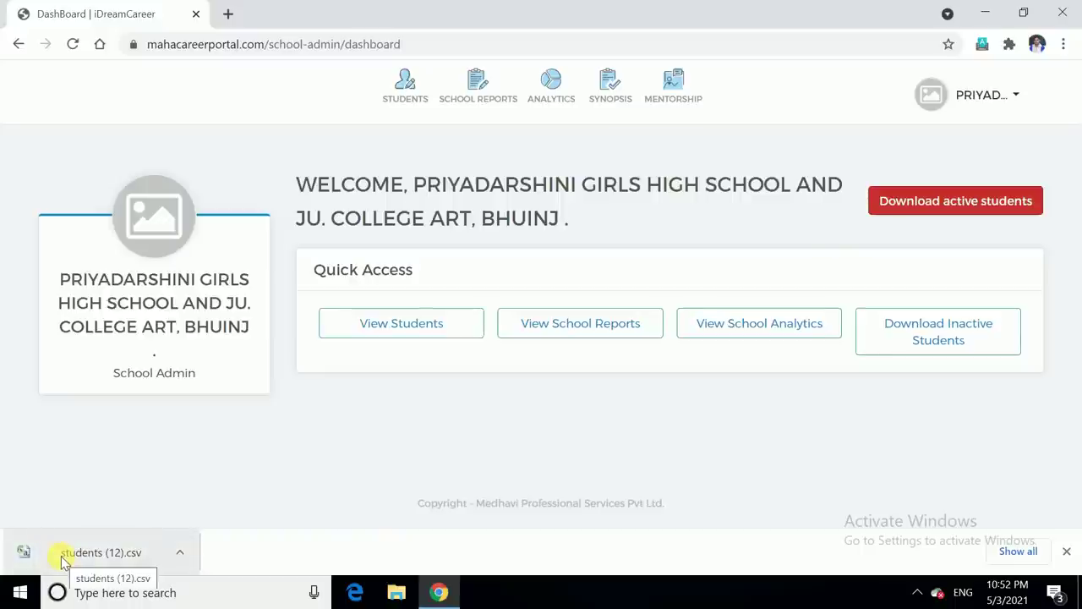
# Open students (12).csv from the Downloads folder in Microsoft Office Excel
pyautogui.click(175, 560)
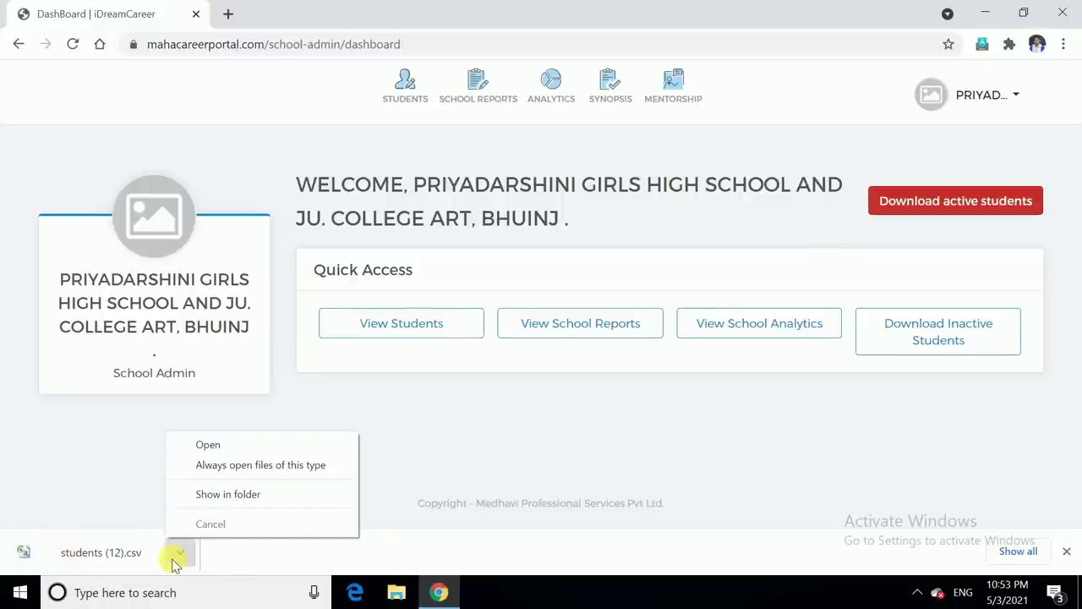
pyautogui.click(251, 495)
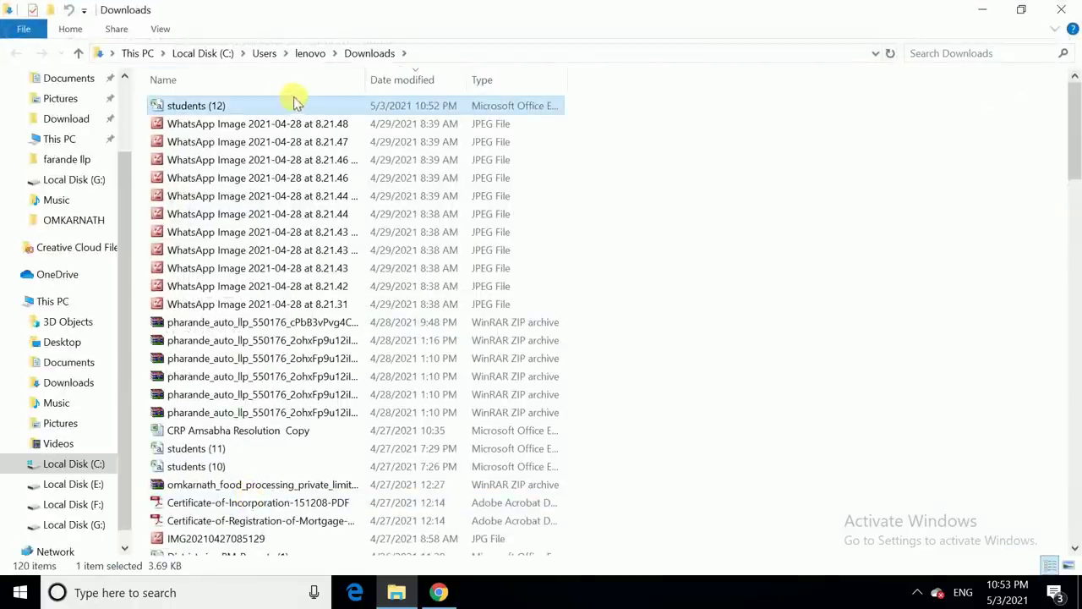
pyautogui.doubleClick(306, 112)
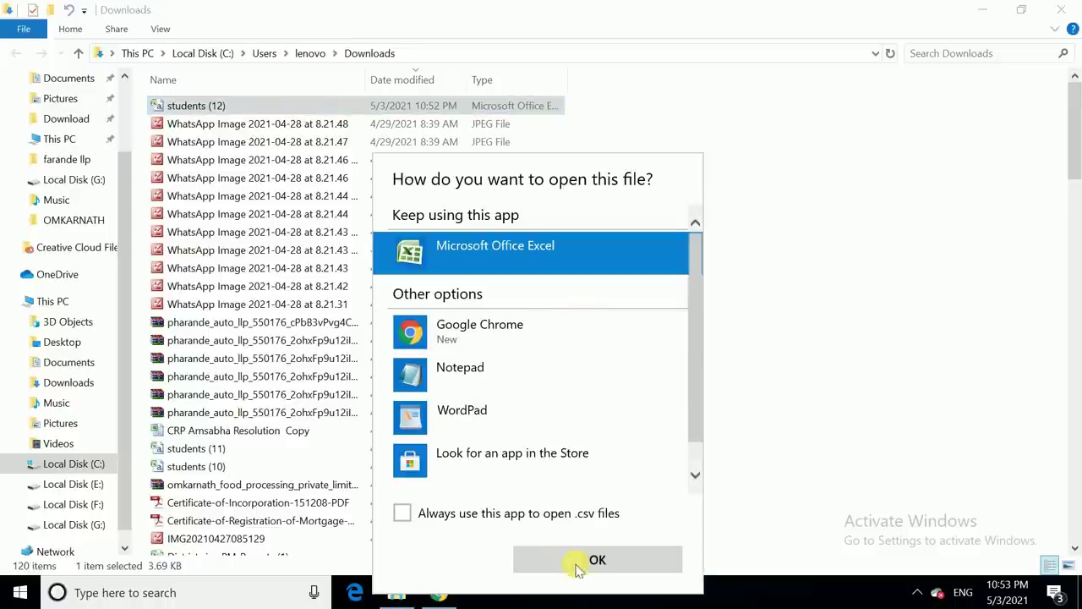
pyautogui.click(580, 570)
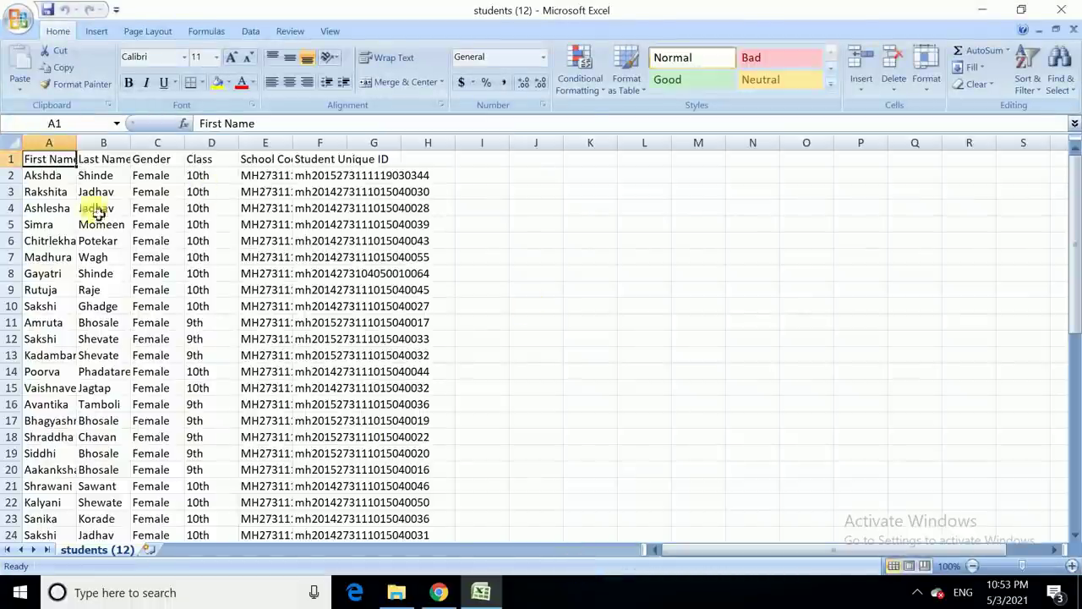
# AutoFit columns A, B, D, E and F to their names, classes, school codes and IDs
pyautogui.doubleClick(76, 142)
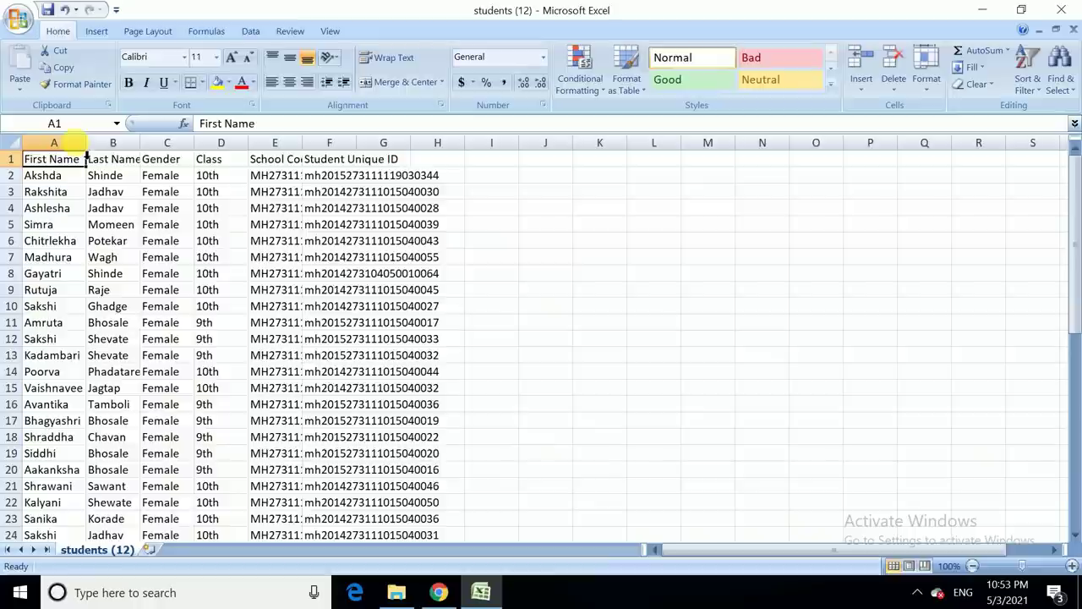
pyautogui.doubleClick(147, 144)
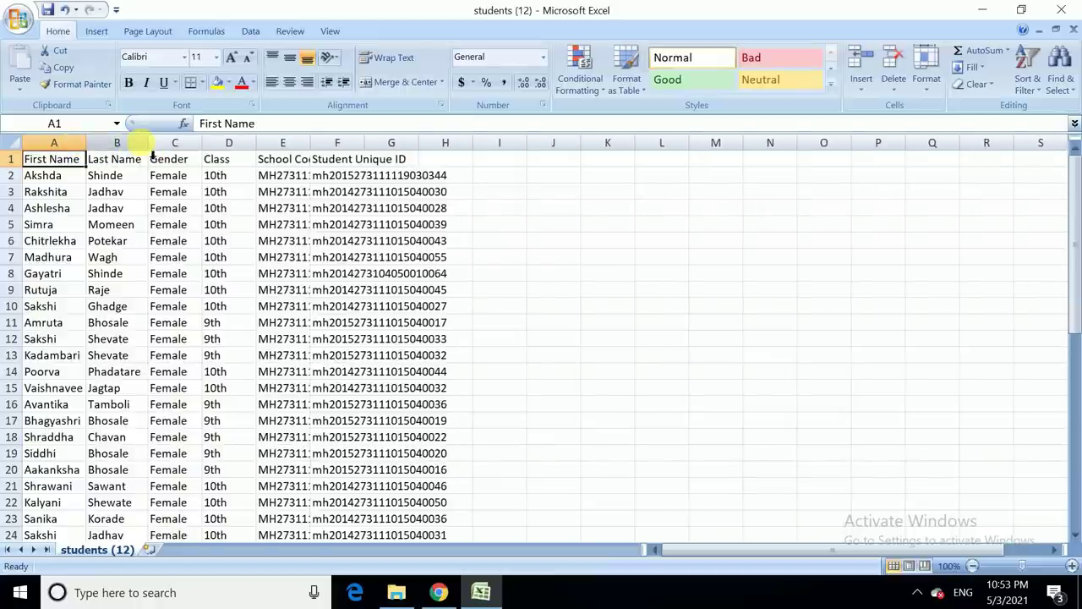
pyautogui.doubleClick(258, 143)
pyautogui.doubleClick(292, 145)
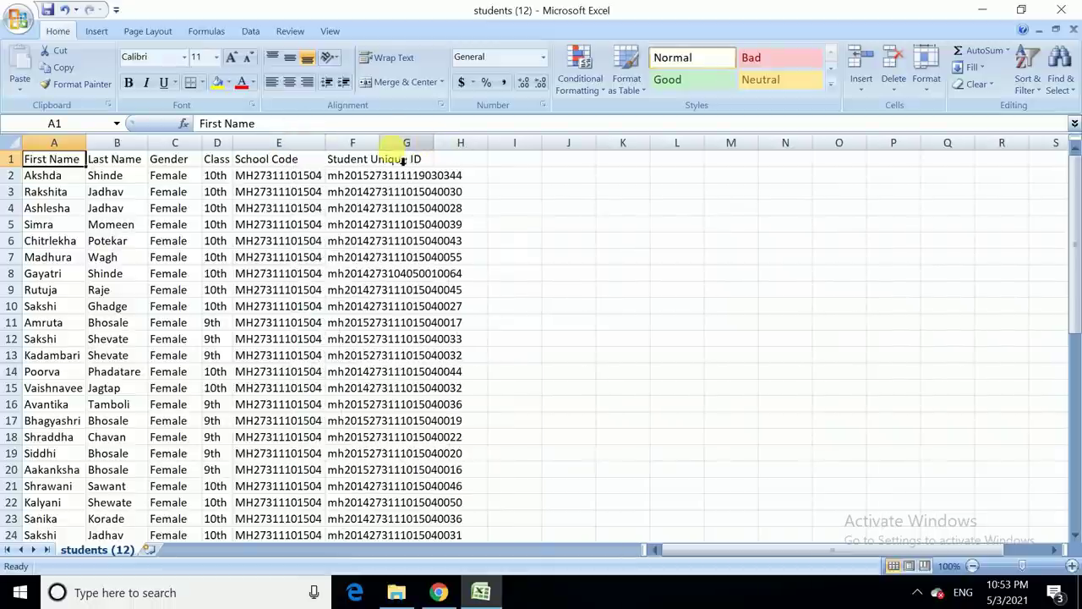
pyautogui.doubleClick(382, 143)
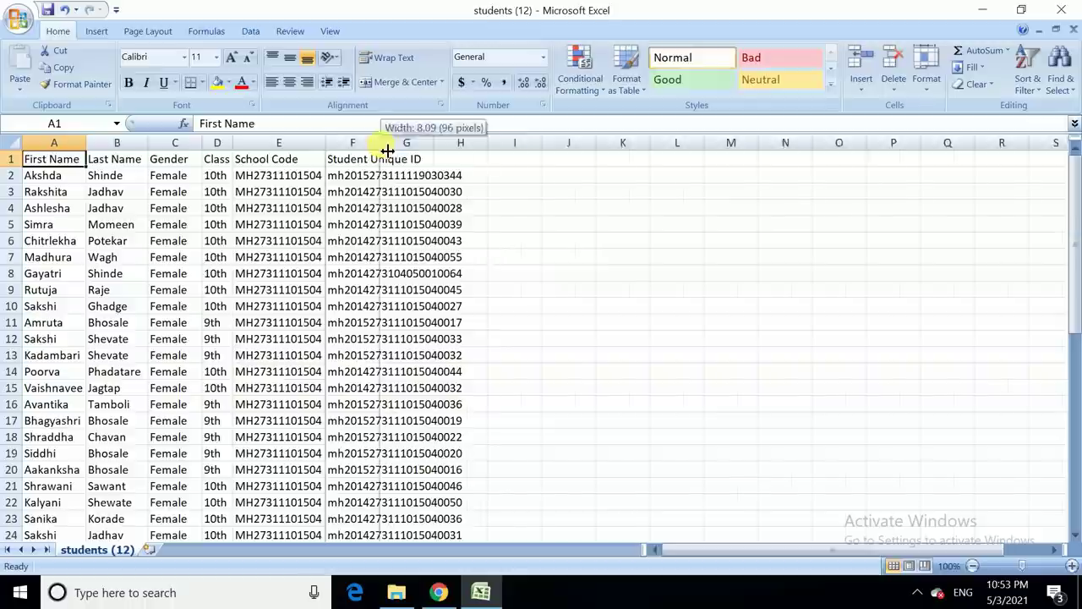
# Inspect the Student Unique ID in cell F2 without changing it, then minimize Excel
pyautogui.click(399, 179)
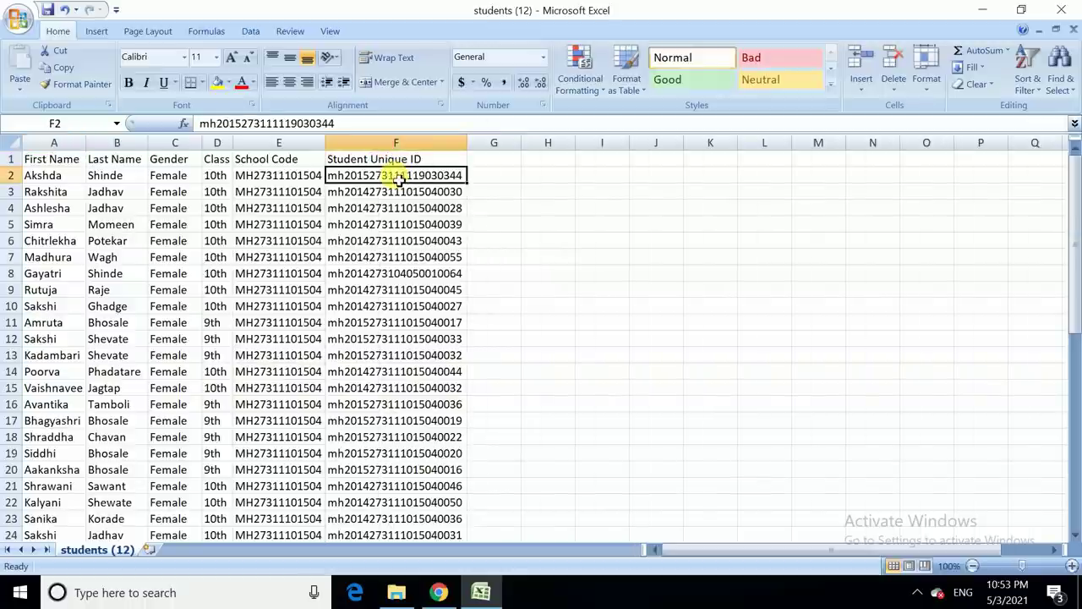
pyautogui.doubleClick(395, 175)
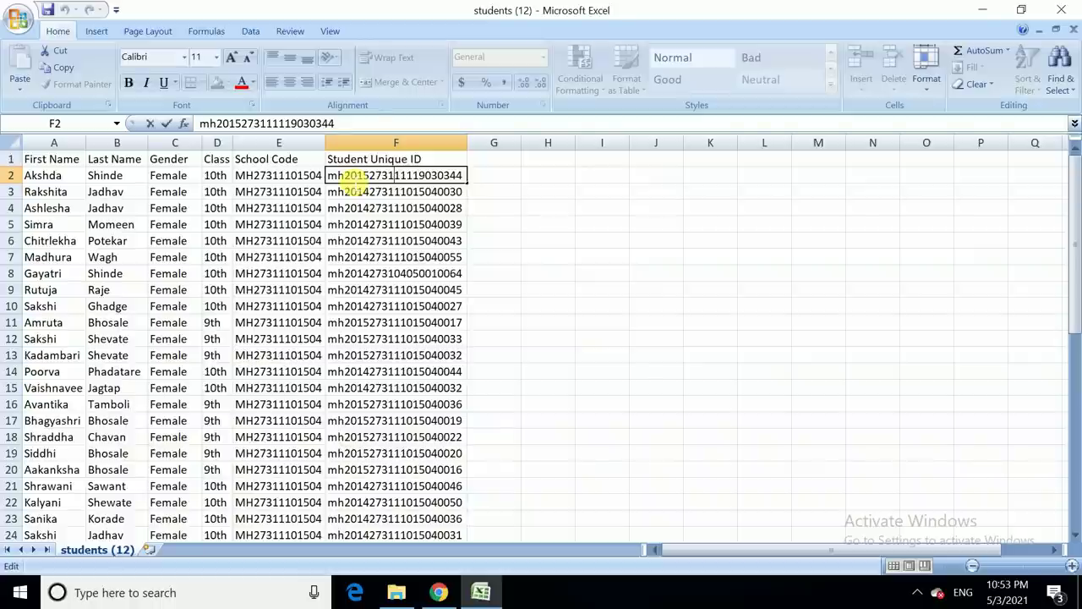
pyautogui.moveTo(363, 179); pyautogui.dragTo(533, 187)
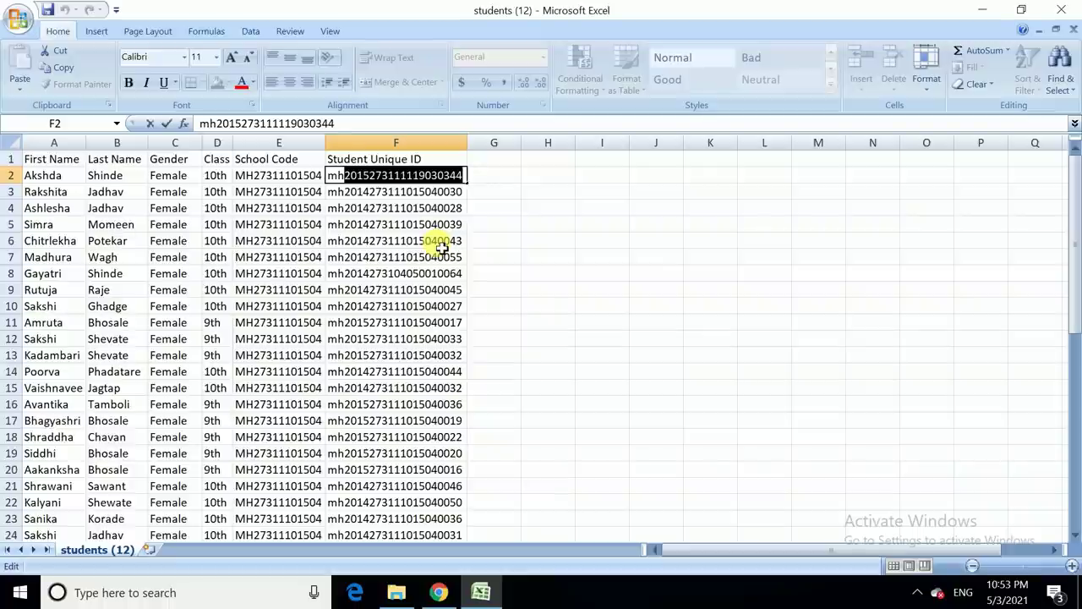
pyautogui.click(46, 178)
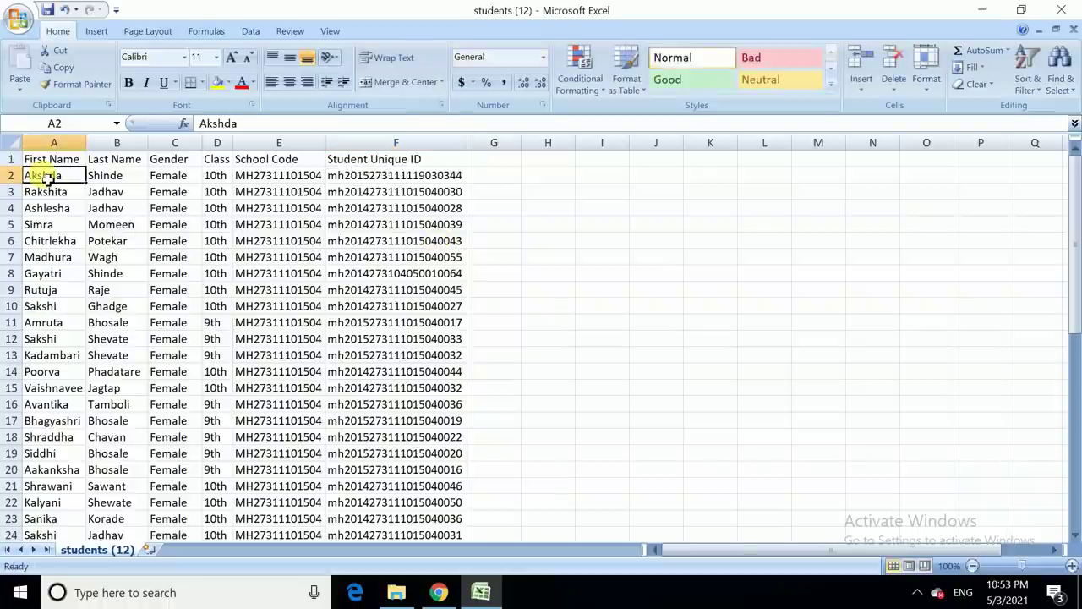
pyautogui.press('Right')
pyautogui.press('Right')
pyautogui.press('Right')
pyautogui.press('Right')
pyautogui.press('Right')
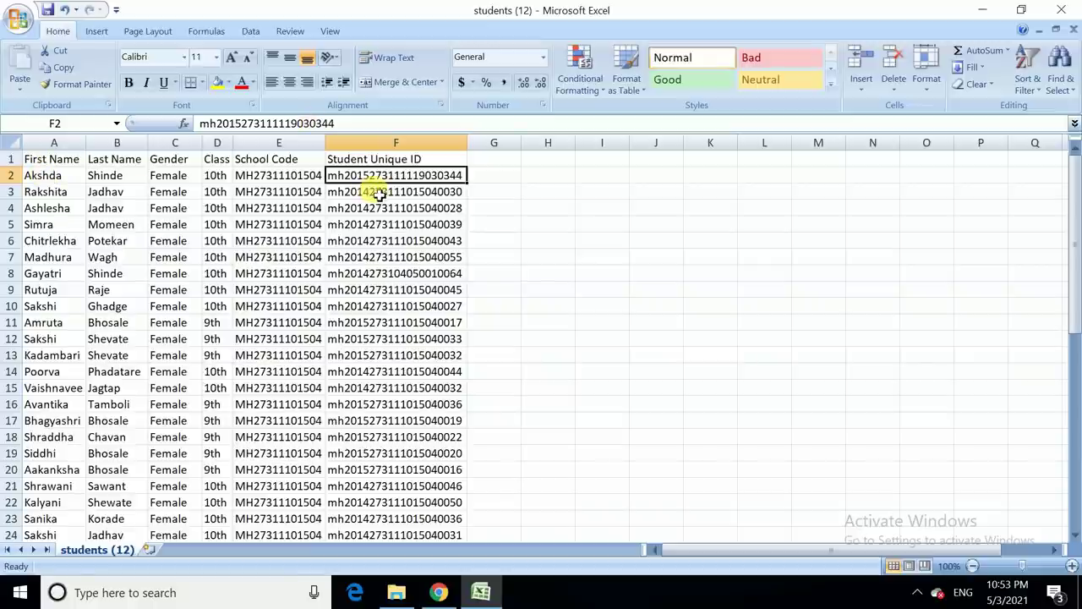
pyautogui.doubleClick(359, 175)
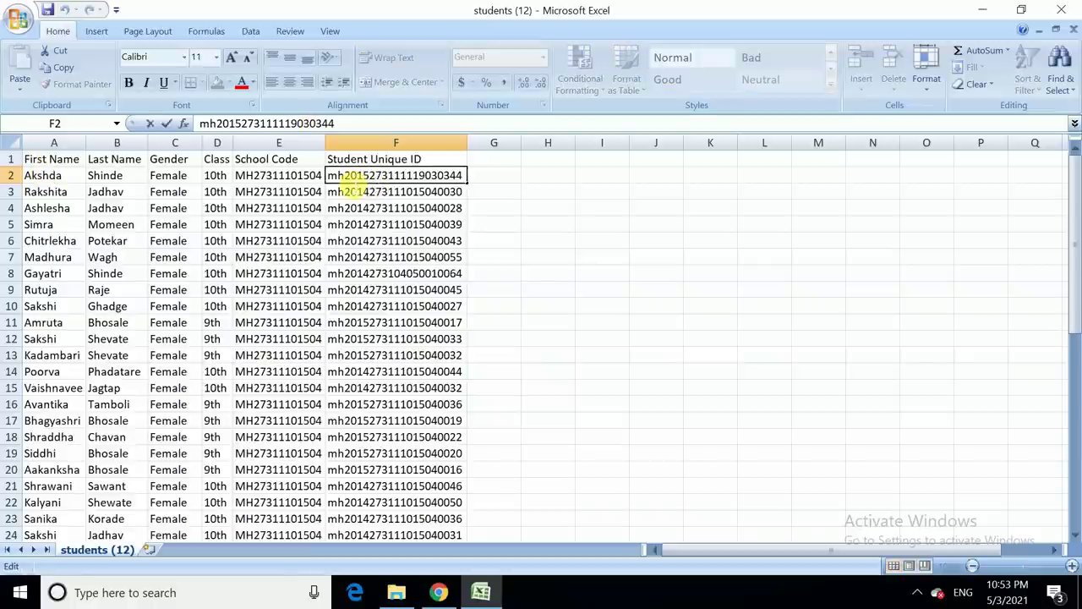
pyautogui.moveTo(347, 176); pyautogui.dragTo(687, 188)
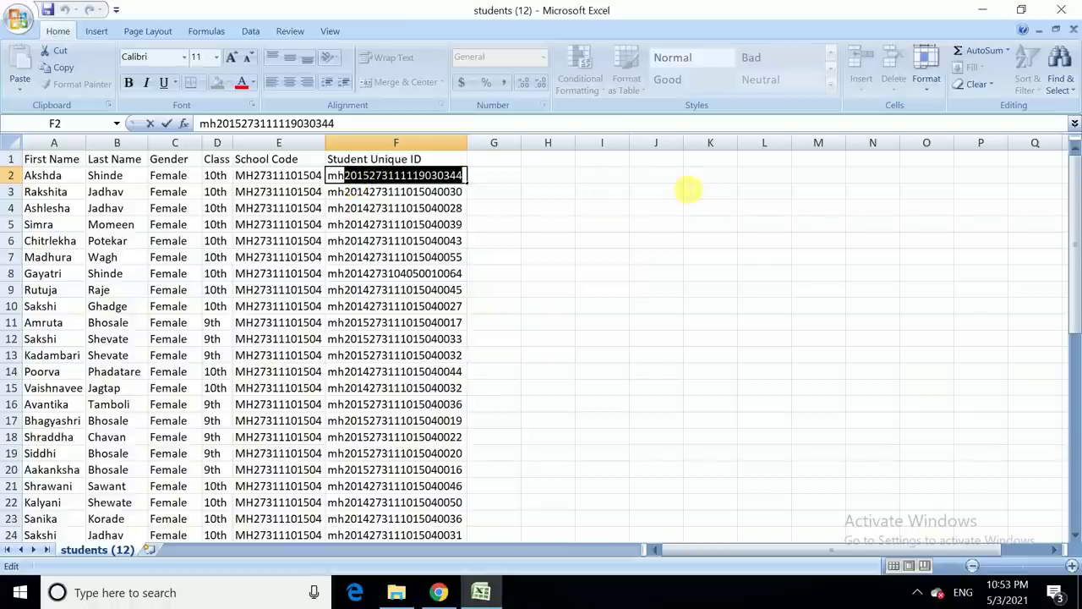
pyautogui.click(680, 180)
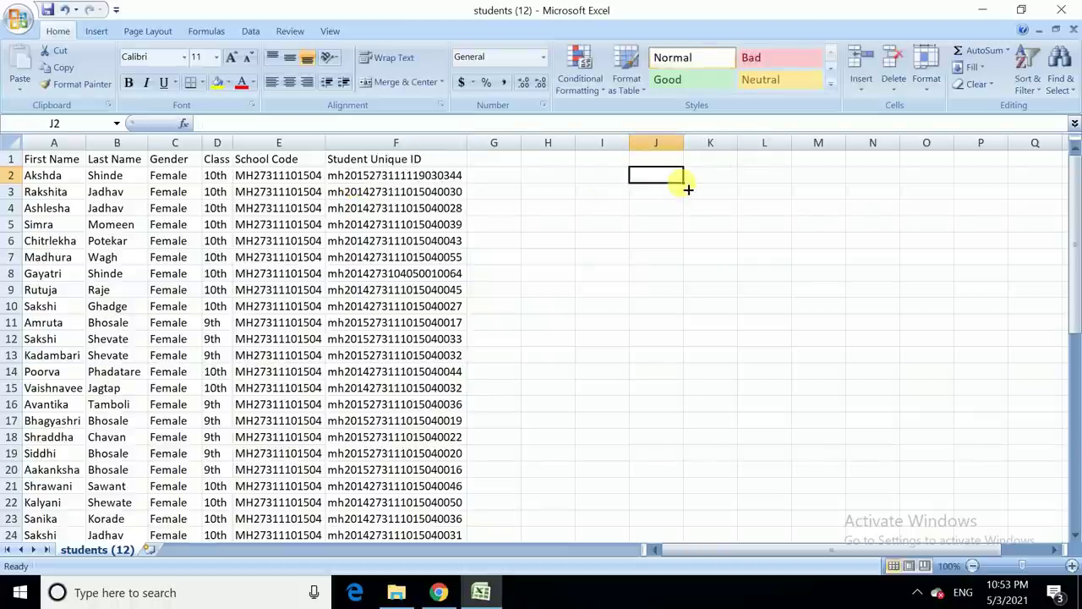
pyautogui.click(982, 10)
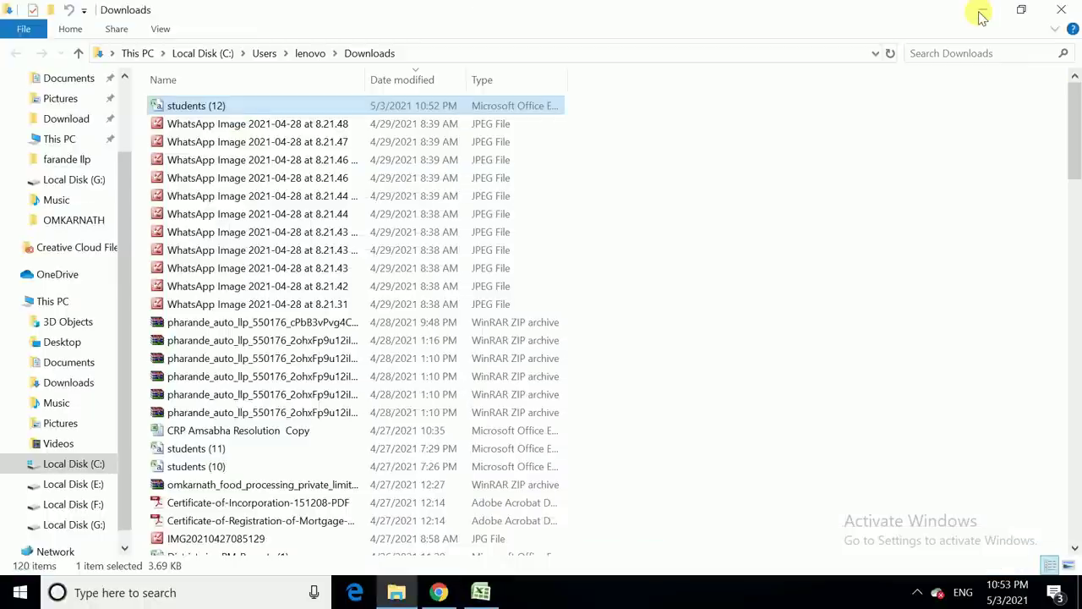
# Switch back to the portal dashboard in Chrome from the taskbar
pyautogui.click(435, 592)
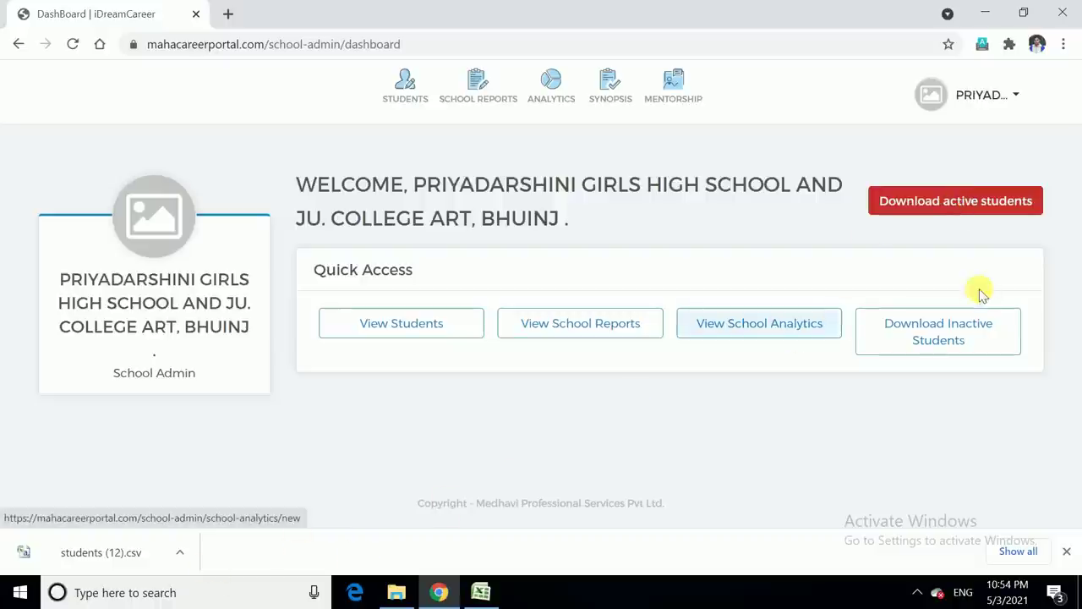
# Download the inactive students list, close students (12) unsaved, and open students (13).csv
pyautogui.click(958, 338)
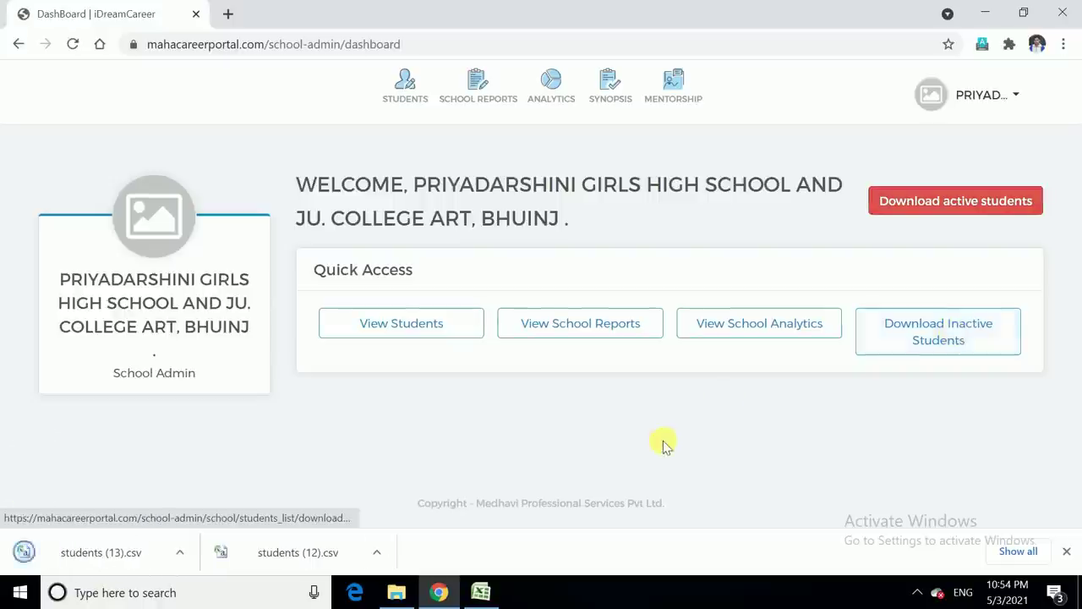
pyautogui.click(478, 591)
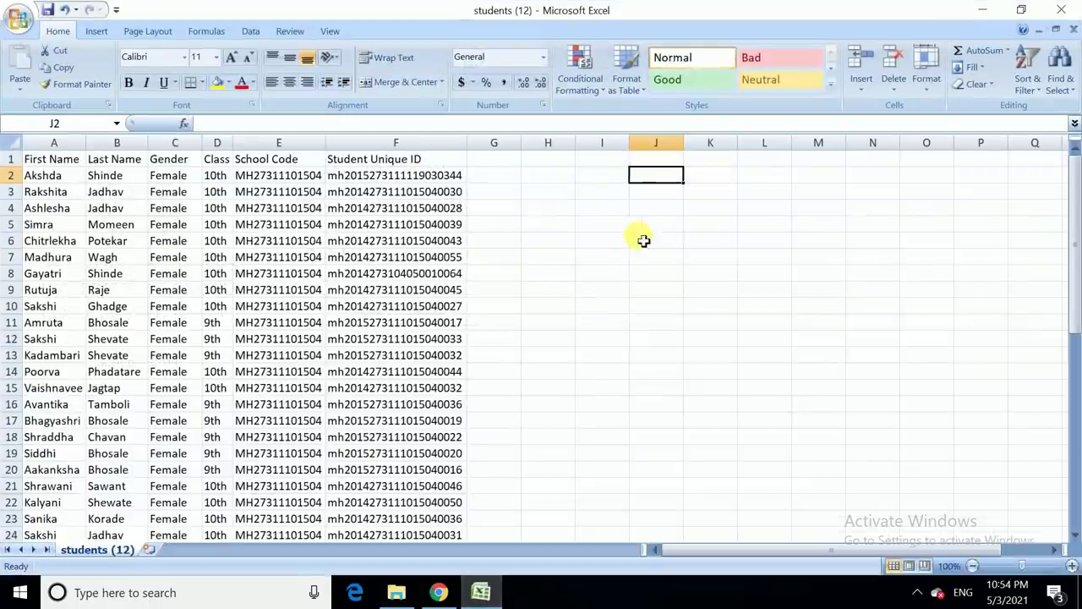
pyautogui.click(1063, 11)
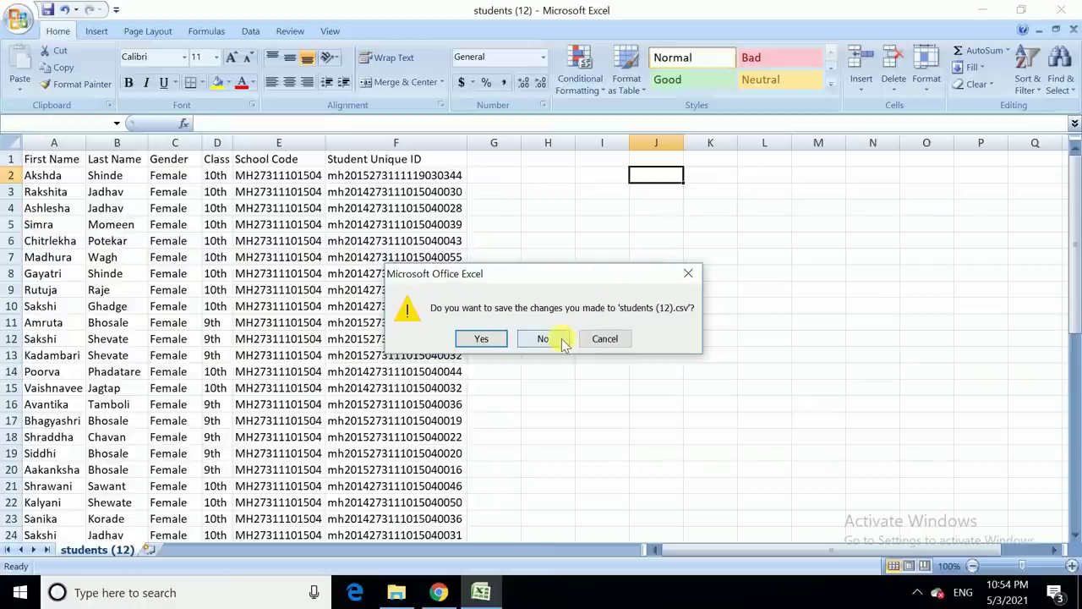
pyautogui.click(562, 341)
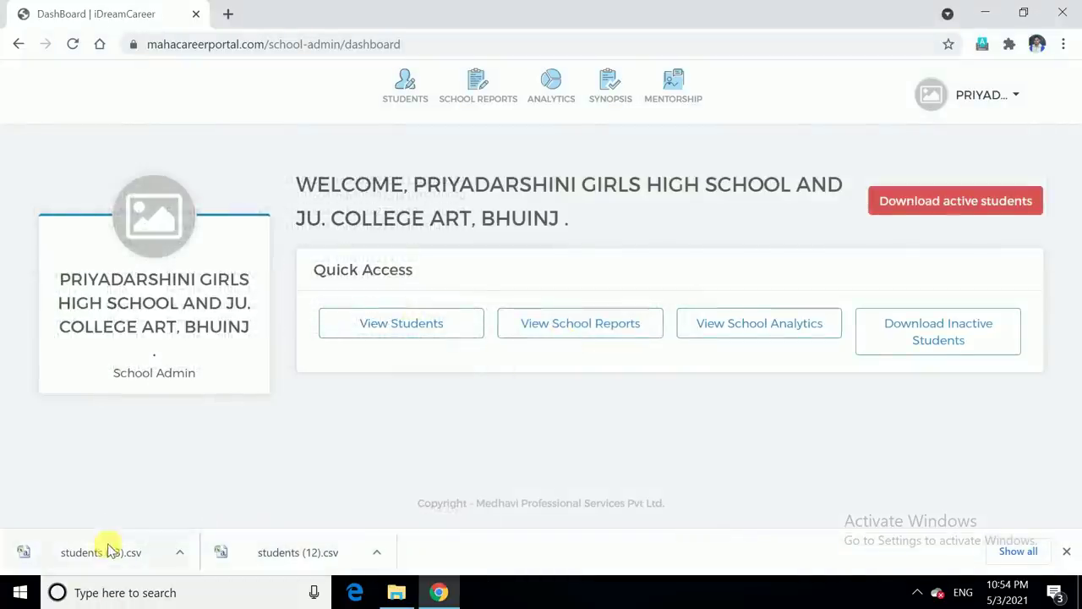
pyautogui.click(109, 554)
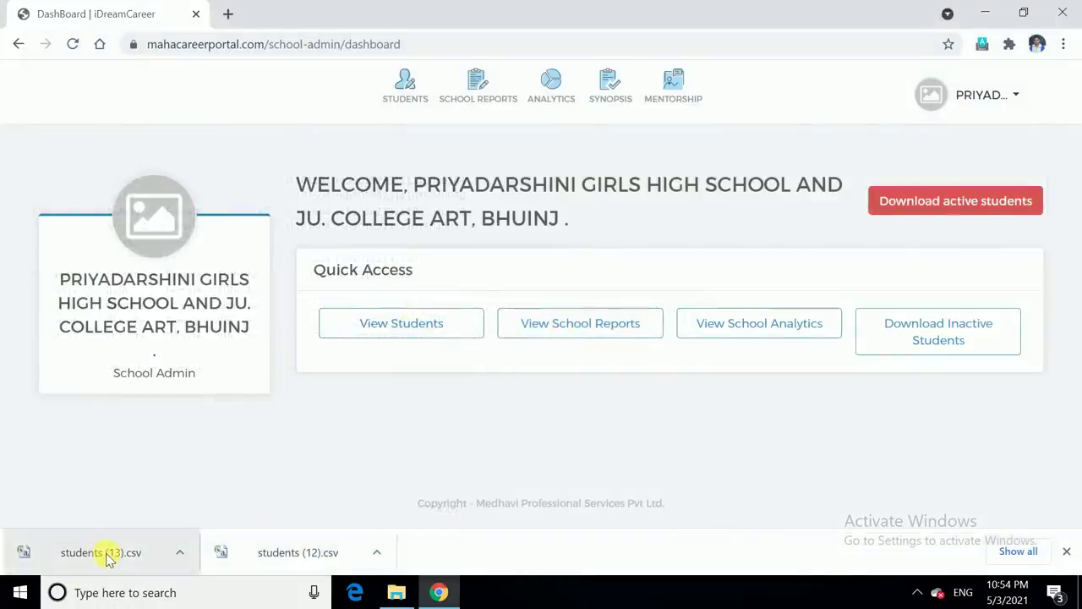
pyautogui.click(102, 554)
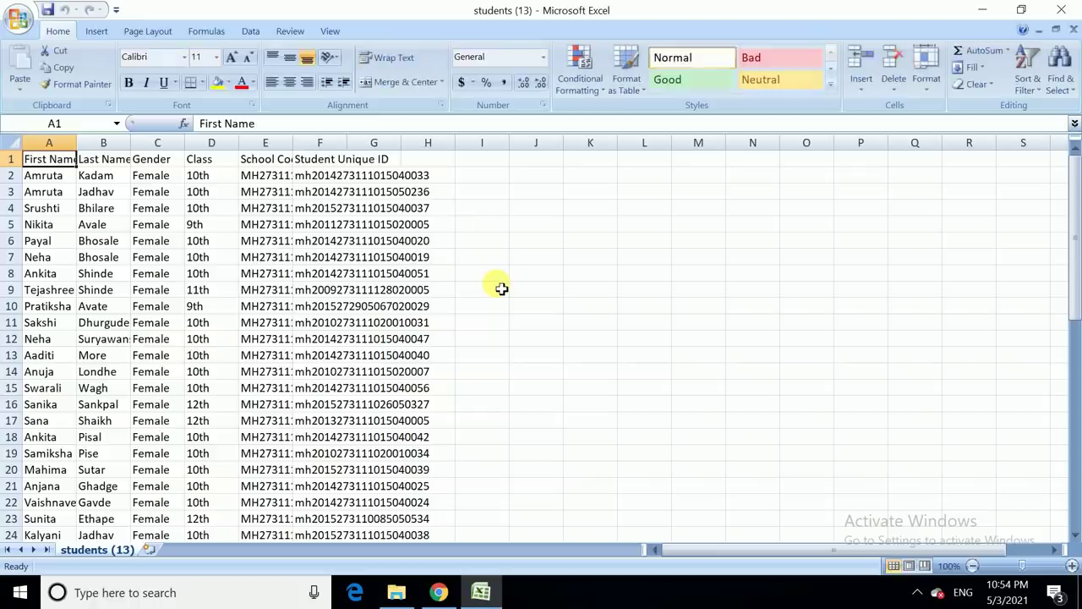
# Browse the student records, then AutoFit columns A, B, D, E and F
pyautogui.press('Down')
pyautogui.press('Down')
pyautogui.press('Down')
pyautogui.press('Down')
pyautogui.press('Down')
pyautogui.press('Down')
pyautogui.press('Down')
pyautogui.press('Down')
pyautogui.press('Down')
pyautogui.press('Down')
pyautogui.press('Down')
pyautogui.press('Down')
pyautogui.press('Down')
pyautogui.press('Down')
pyautogui.press('Down')
pyautogui.press('Down')
pyautogui.press('Down')
pyautogui.press('Down')
pyautogui.press('Down')
pyautogui.press('Down')
pyautogui.press('Down')
pyautogui.press('Down')
pyautogui.press('Down')
pyautogui.press('Down')
pyautogui.press('Down')
pyautogui.press('Down')
pyautogui.press('Down')
pyautogui.press('Down')
pyautogui.press('Down')
pyautogui.press('Down')
pyautogui.press('Down')
pyautogui.press('Down')
pyautogui.press('Down')
pyautogui.press('Down')
pyautogui.press('Down')
pyautogui.press('Down')
pyautogui.press('Down')
pyautogui.press('Down')
pyautogui.press('Down')
pyautogui.press('Down')
pyautogui.press('Up')
pyautogui.press('Up')
pyautogui.press('Up')
pyautogui.press('Up')
pyautogui.press('Up')
pyautogui.press('Up')
pyautogui.press('Up')
pyautogui.press('Up')
pyautogui.press('Up')
pyautogui.press('Up')
pyautogui.press('Up')
pyautogui.press('Up')
pyautogui.press('Up')
pyautogui.press('Up')
pyautogui.press('Up')
pyautogui.press('Up')
pyautogui.press('Up')
pyautogui.press('Up')
pyautogui.press('Up')
pyautogui.press('Up')
pyautogui.press('Up')
pyautogui.press('Up')
pyautogui.press('Up')
pyautogui.press('Up')
pyautogui.press('Up')
pyautogui.press('Up')
pyautogui.press('Up')
pyautogui.press('Up')
pyautogui.press('Up')
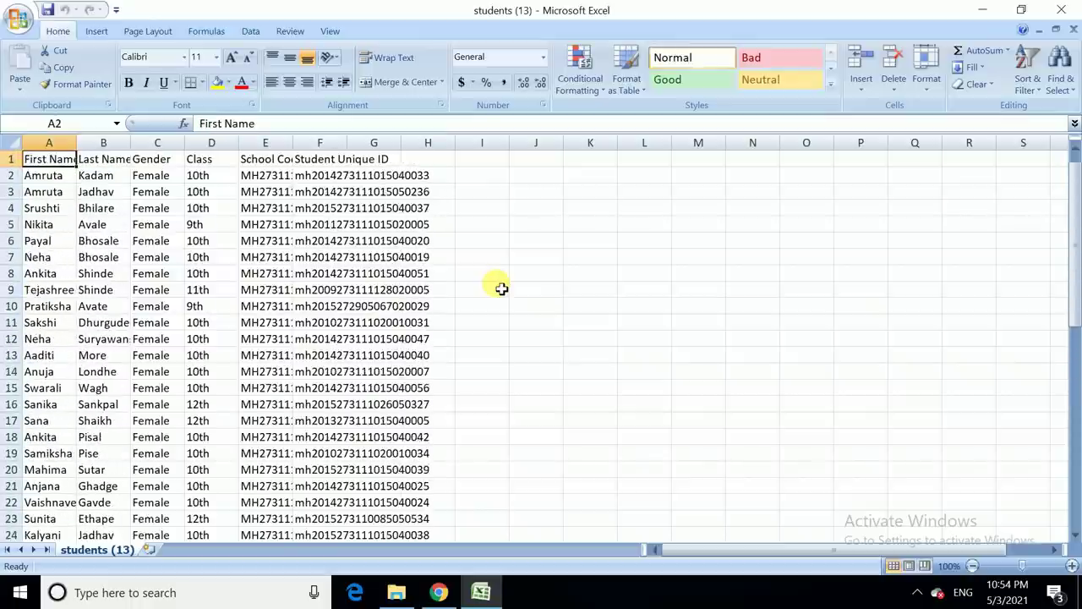
pyautogui.doubleClick(77, 143)
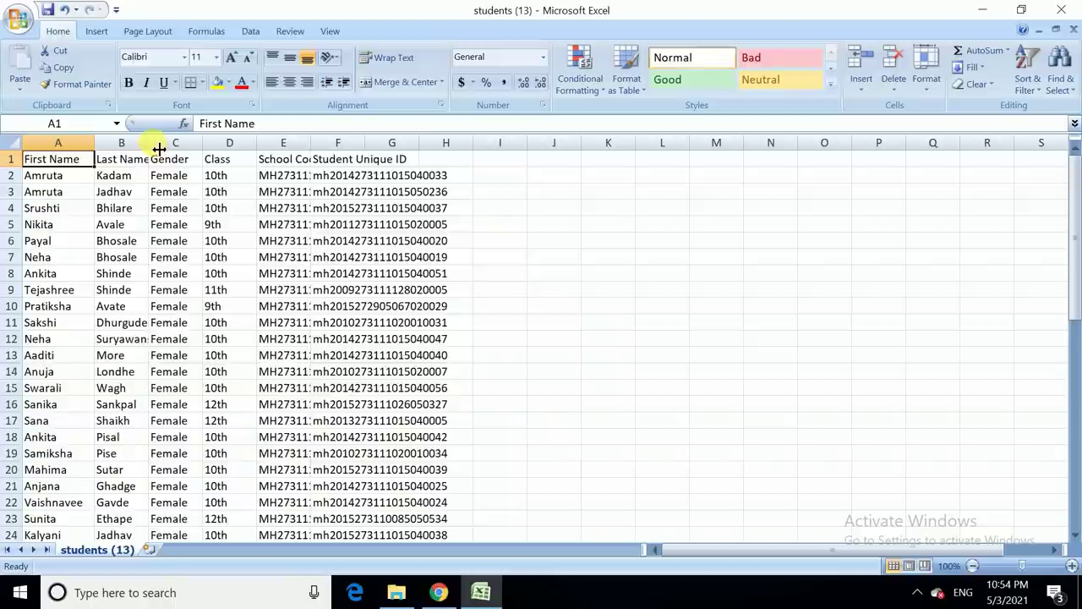
pyautogui.doubleClick(157, 143)
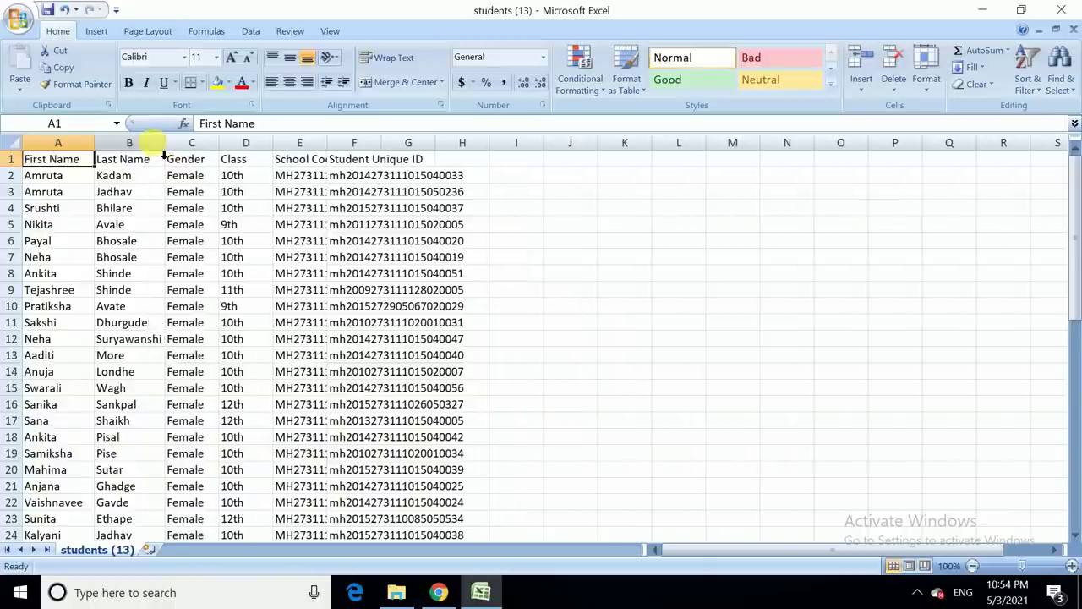
pyautogui.doubleClick(273, 144)
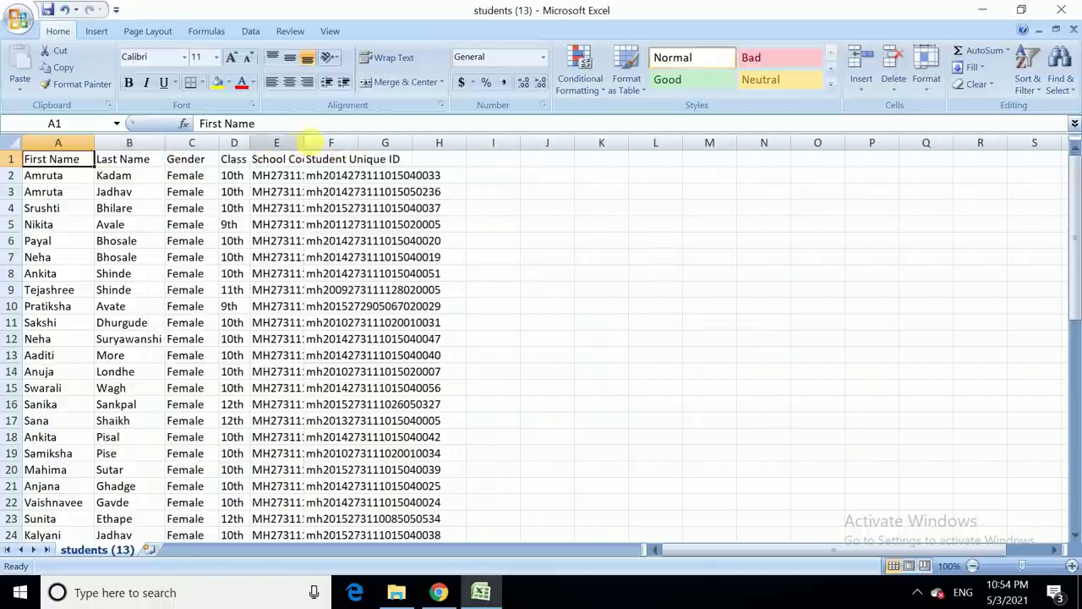
pyautogui.doubleClick(305, 144)
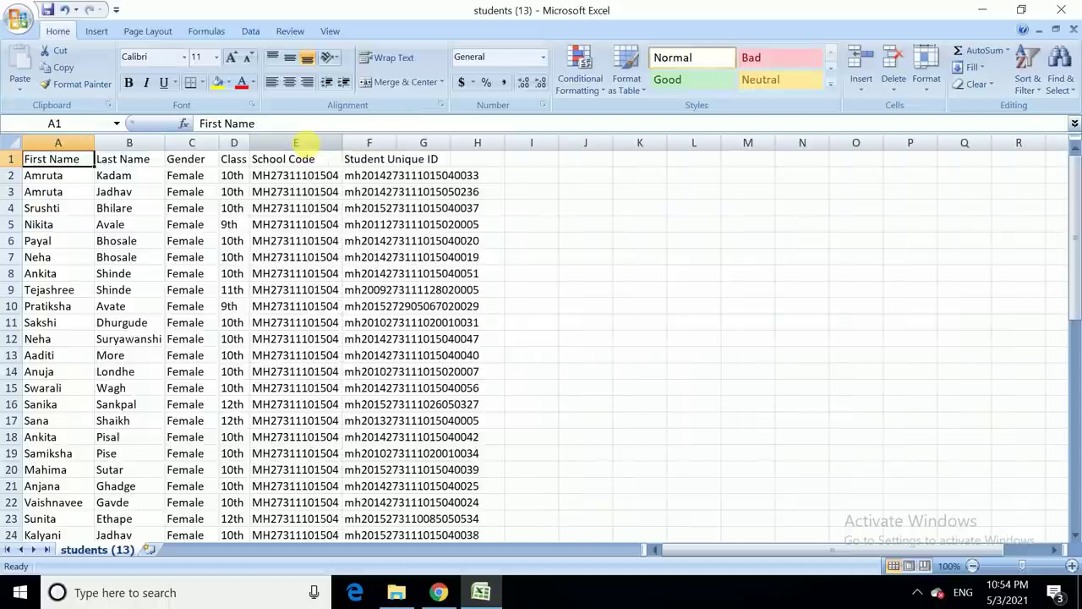
pyautogui.doubleClick(396, 144)
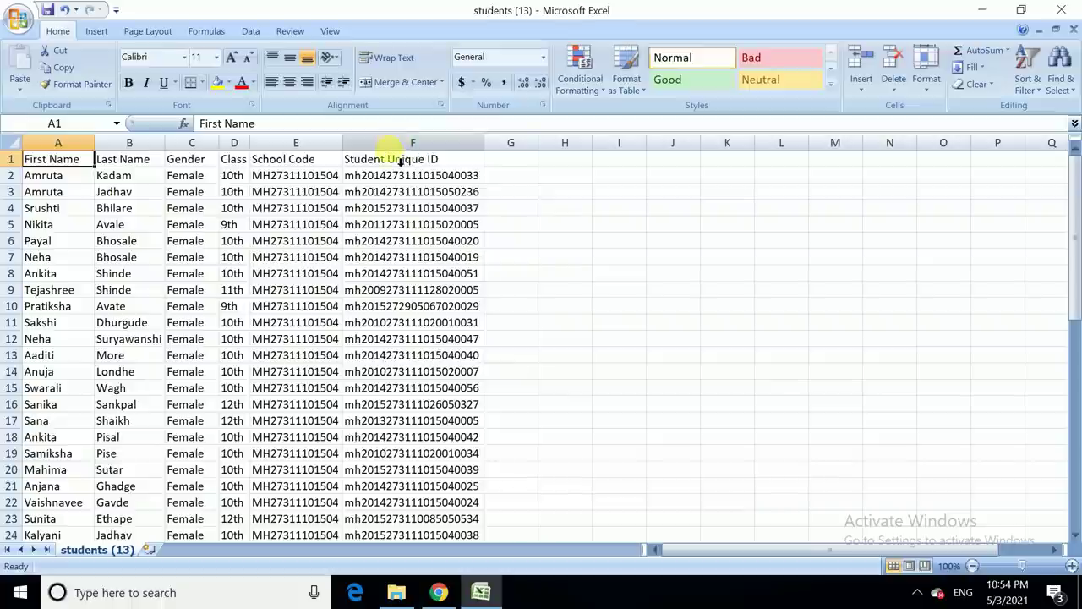
# Scroll through the Student Unique IDs in column F, then select the entire sheet
pyautogui.click(429, 182)
pyautogui.press('Down')
pyautogui.press('Down')
pyautogui.press('Down')
pyautogui.press('Down')
pyautogui.press('Down')
pyautogui.press('Down')
pyautogui.press('Down')
pyautogui.press('Down')
pyautogui.press('Down')
pyautogui.press('Down')
pyautogui.press('Down')
pyautogui.press('Down')
pyautogui.press('Down')
pyautogui.press('Down')
pyautogui.press('Down')
pyautogui.press('Down')
pyautogui.press('Down')
pyautogui.press('Down')
pyautogui.press('Down')
pyautogui.press('Down')
pyautogui.press('Down')
pyautogui.press('Down')
pyautogui.press('Down')
pyautogui.press('Down')
pyautogui.press('Down')
pyautogui.press('Down')
pyautogui.press('Down')
pyautogui.press('Down')
pyautogui.press('Down')
pyautogui.press('Down')
pyautogui.press('Down')
pyautogui.press('Down')
pyautogui.press('Down')
pyautogui.press('Down')
pyautogui.press('Down')
pyautogui.press('Down')
pyautogui.press('Down')
pyautogui.press('Down')
pyautogui.press('Down')
pyautogui.press('Down')
pyautogui.press('Up')
pyautogui.press('Up')
pyautogui.press('Up')
pyautogui.press('Up')
pyautogui.press('Up')
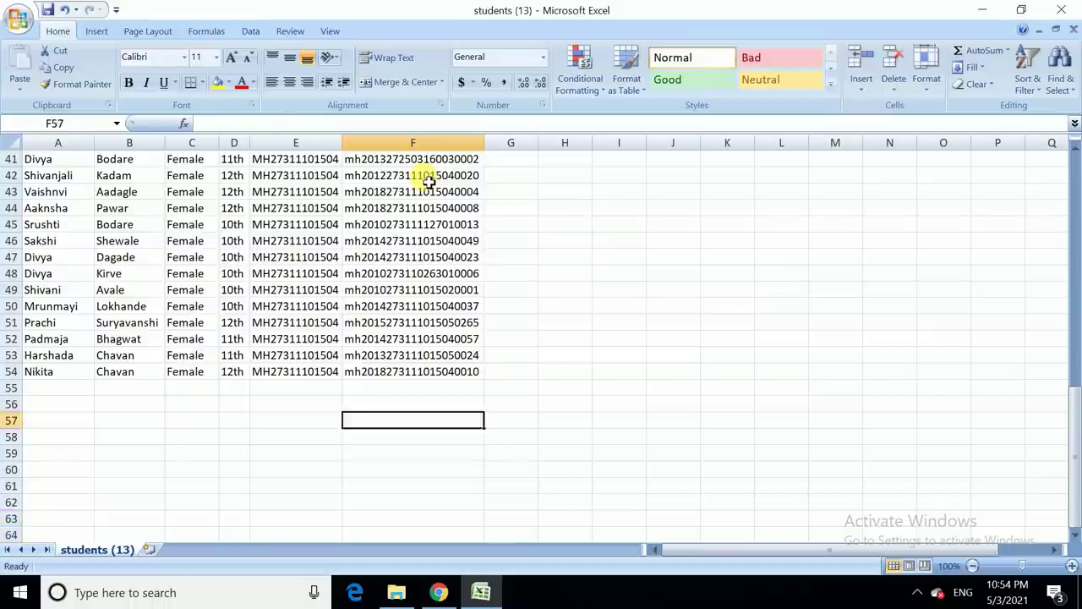
pyautogui.press('Up')
pyautogui.press('Up')
pyautogui.press('Up')
pyautogui.press('Up')
pyautogui.press('Up')
pyautogui.press('Up')
pyautogui.press('Up')
pyautogui.press('Up')
pyautogui.press('Up')
pyautogui.press('Up')
pyautogui.press('Up')
pyautogui.press('Up')
pyautogui.press('Up')
pyautogui.press('Up')
pyautogui.press('Up')
pyautogui.press('Up')
pyautogui.press('Up')
pyautogui.press('Up')
pyautogui.press('Up')
pyautogui.press('Up')
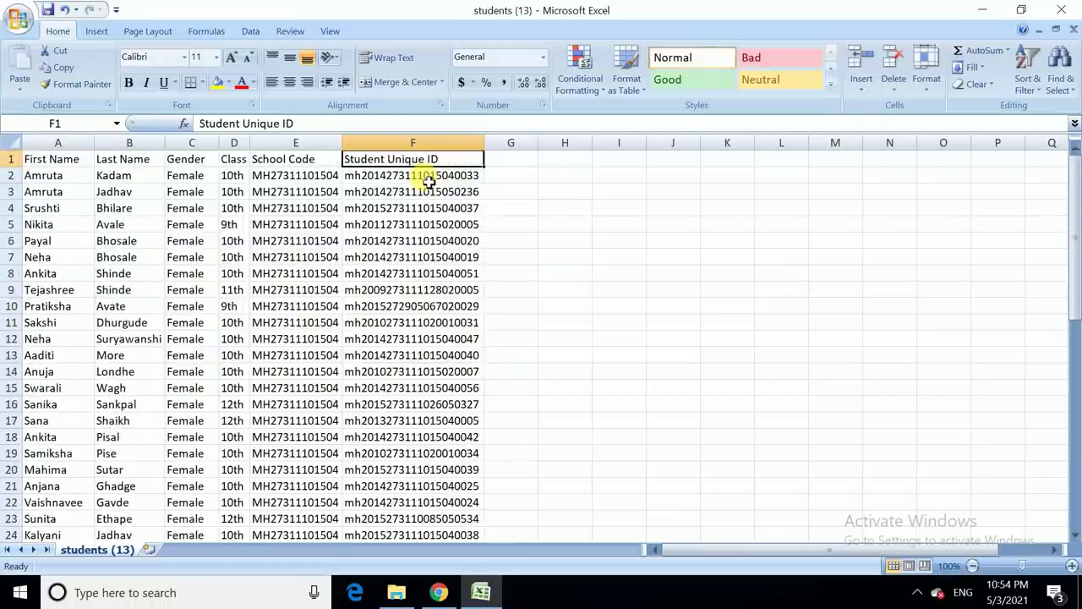
pyautogui.click(16, 145)
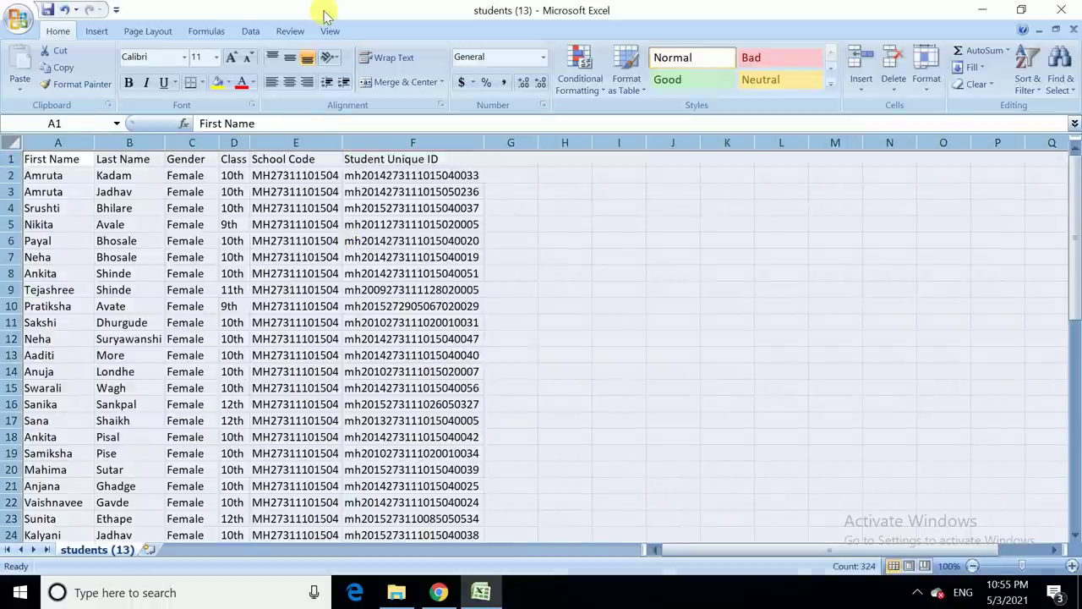
# Sort the student rows by column D (Class), A to Z
pyautogui.click(253, 30)
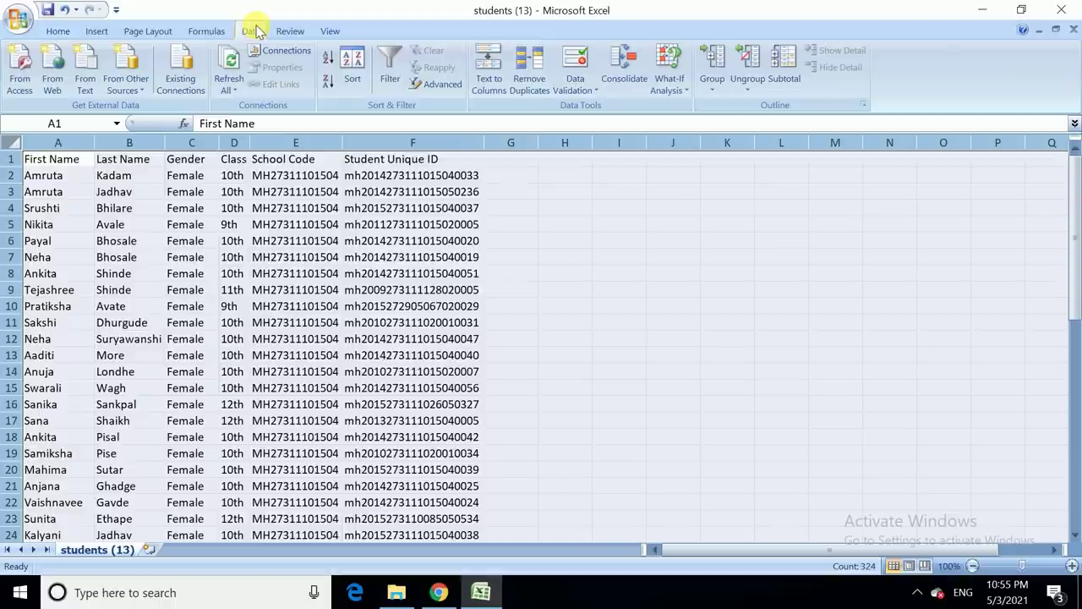
pyautogui.click(352, 64)
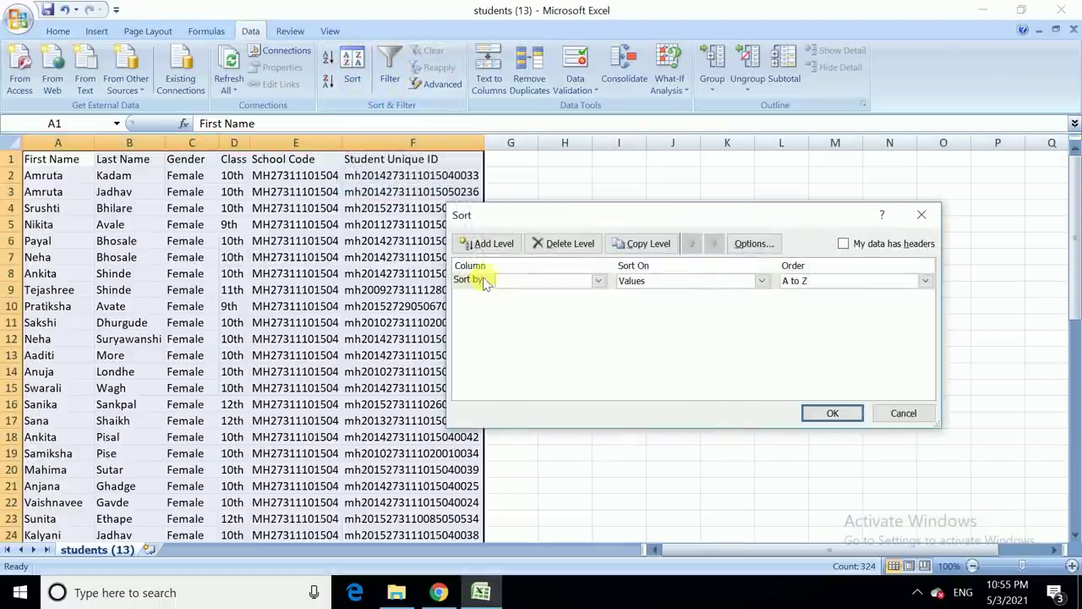
pyautogui.click(598, 281)
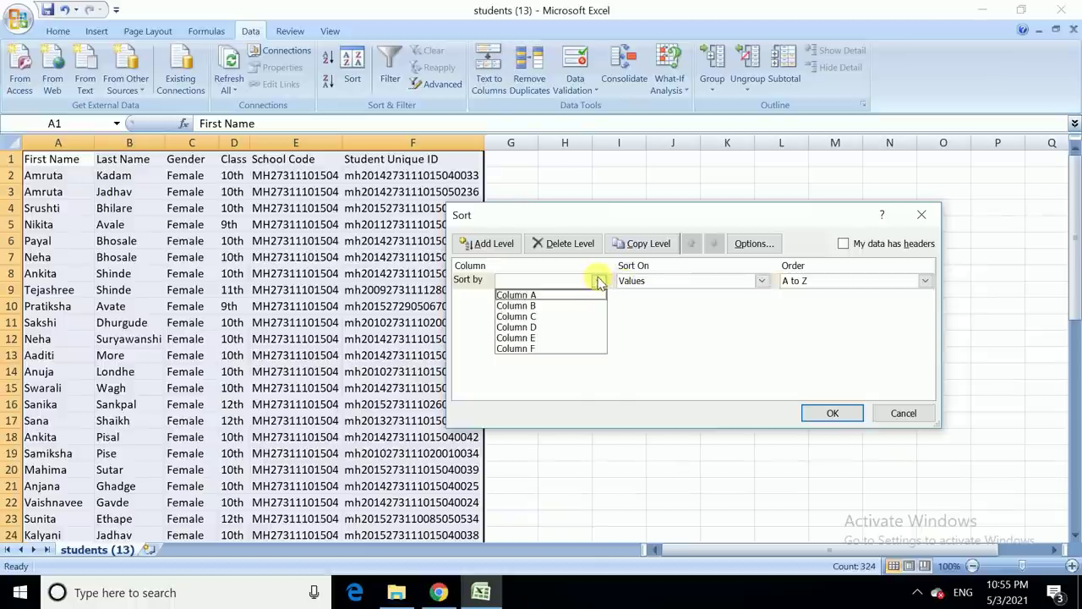
pyautogui.click(574, 327)
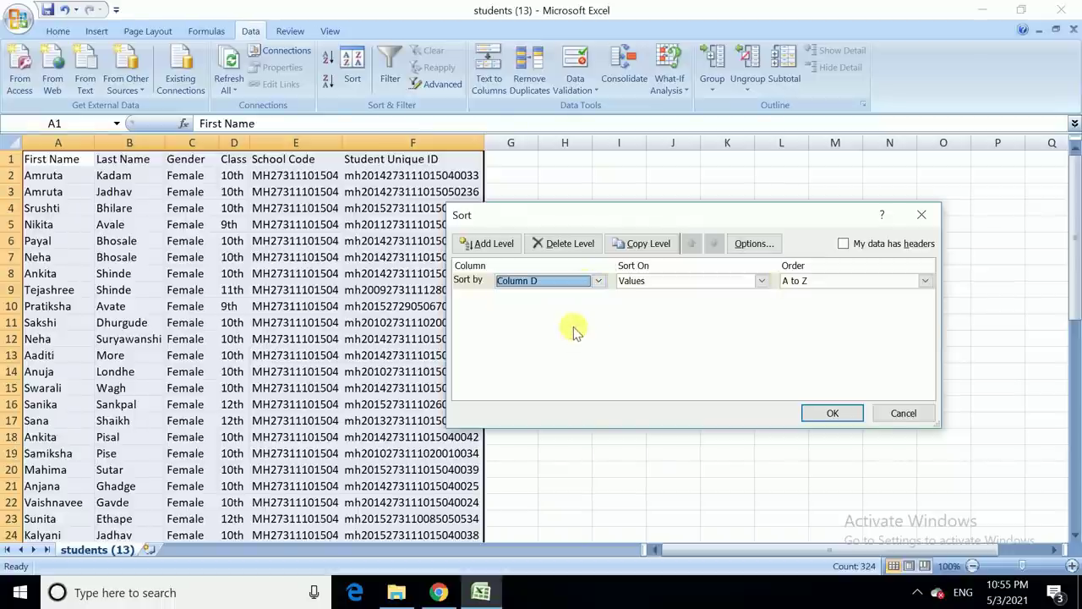
pyautogui.click(833, 416)
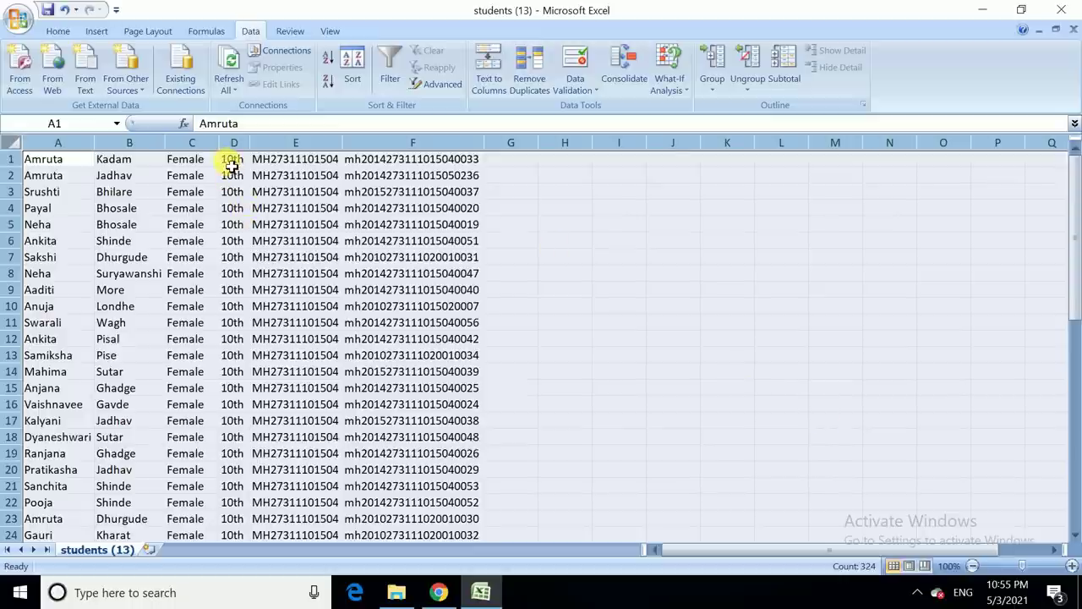
# Review the sorted sheet, checking the 10th, 12th and 9th class groups
pyautogui.click(232, 161)
pyautogui.press('Down')
pyautogui.press('Down')
pyautogui.press('Down')
pyautogui.press('Down')
pyautogui.press('Down')
pyautogui.press('Down')
pyautogui.press('Down')
pyautogui.press('Down')
pyautogui.press('Down')
pyautogui.press('Down')
pyautogui.press('Down')
pyautogui.press('Down')
pyautogui.press('Down')
pyautogui.press('Down')
pyautogui.press('Down')
pyautogui.press('Down')
pyautogui.press('Down')
pyautogui.press('Down')
pyautogui.press('Down')
pyautogui.press('Down')
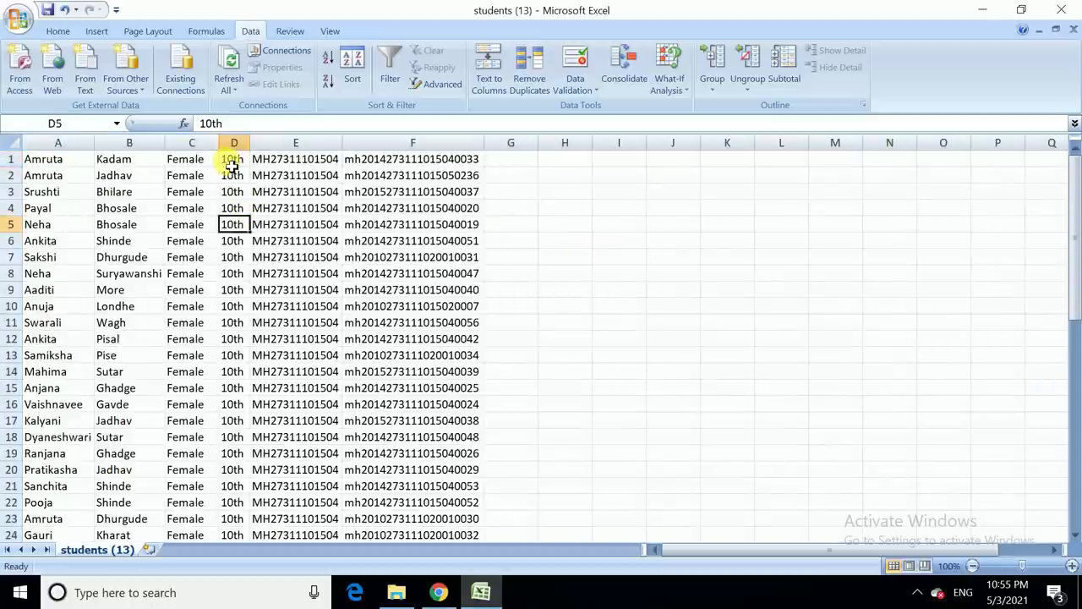
pyautogui.press('Down')
pyautogui.press('Down')
pyautogui.press('Down')
pyautogui.press('Down')
pyautogui.press('Down')
pyautogui.press('Down')
pyautogui.press('Down')
pyautogui.press('Down')
pyautogui.press('Down')
pyautogui.press('Down')
pyautogui.press('Down')
pyautogui.press('Down')
pyautogui.press('Down')
pyautogui.press('Down')
pyautogui.press('Down')
pyautogui.press('Down')
pyautogui.press('Down')
pyautogui.press('Down')
pyautogui.press('Down')
pyautogui.press('Down')
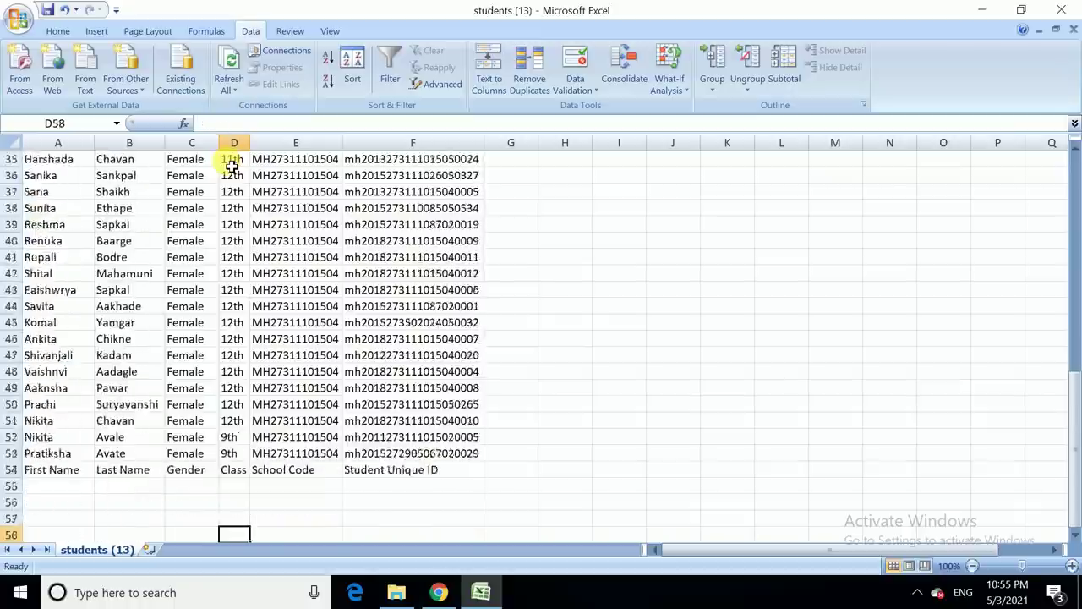
pyautogui.press('Up')
pyautogui.press('Up')
pyautogui.press('Up')
pyautogui.press('Up')
pyautogui.press('Up')
pyautogui.press('Up')
pyautogui.press('Up')
pyautogui.press('Up')
pyautogui.press('Up')
pyautogui.press('Up')
pyautogui.press('Up')
pyautogui.press('Up')
pyautogui.press('Up')
pyautogui.press('Up')
pyautogui.press('Up')
pyautogui.press('Up')
pyautogui.press('Up')
pyautogui.press('Up')
pyautogui.press('Up')
pyautogui.press('Up')
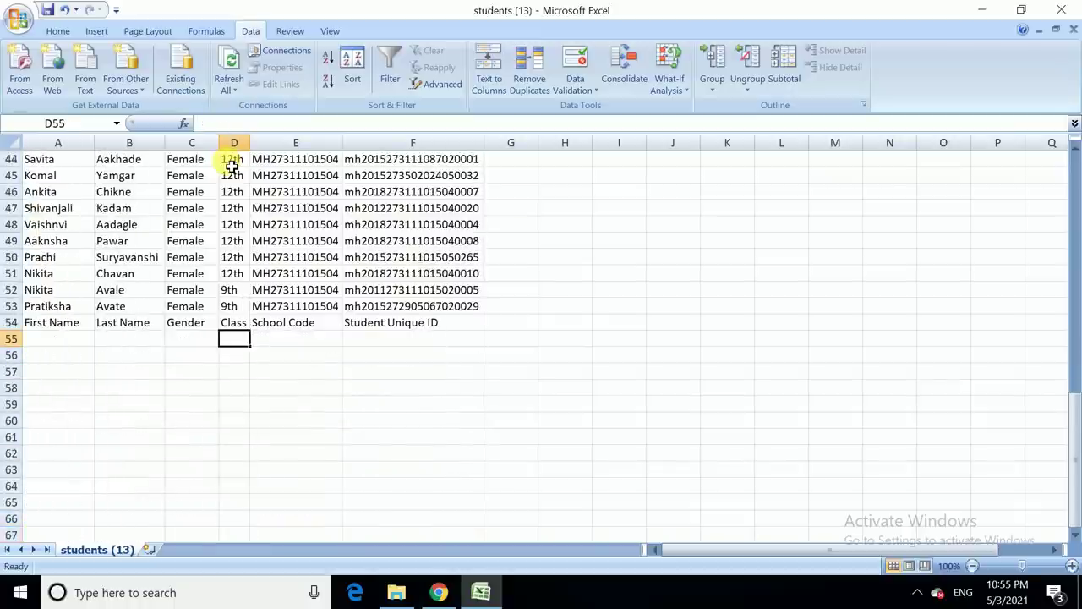
pyautogui.press('Up')
pyautogui.press('Up')
pyautogui.press('Up')
pyautogui.press('Up')
pyautogui.press('Up')
pyautogui.press('Up')
pyautogui.press('Up')
pyautogui.press('Up')
pyautogui.press('Up')
pyautogui.press('Up')
pyautogui.press('Up')
pyautogui.press('Up')
pyautogui.press('Up')
pyautogui.press('Up')
pyautogui.press('Up')
pyautogui.press('Up')
pyautogui.press('Up')
pyautogui.press('Up')
pyautogui.press('Up')
pyautogui.press('Up')
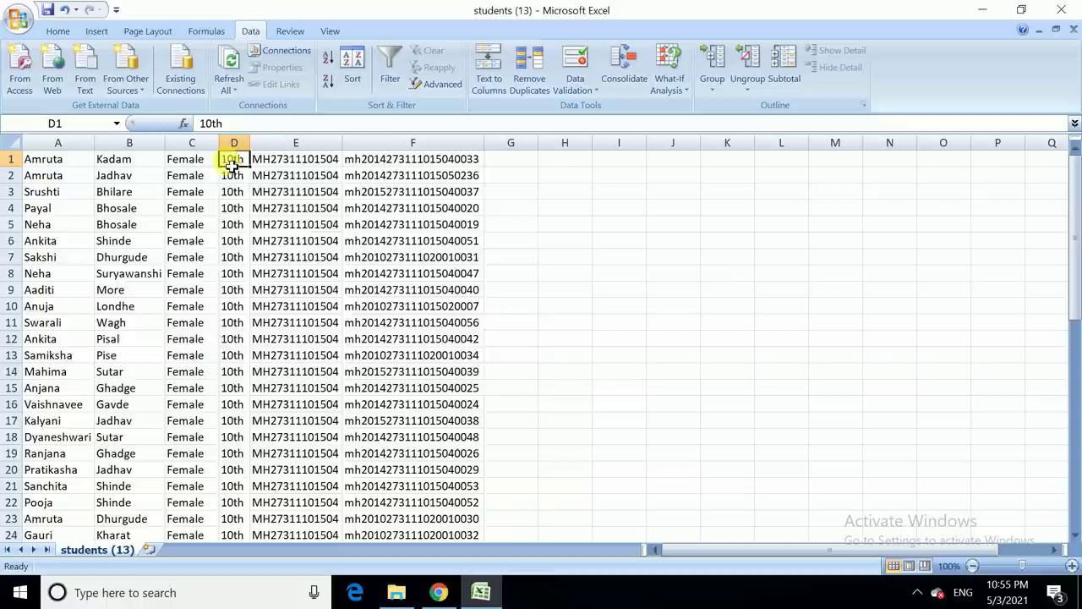
# Close the students (13) workbook without saving, then log out via the portal's profile menu
pyautogui.click(1063, 18)
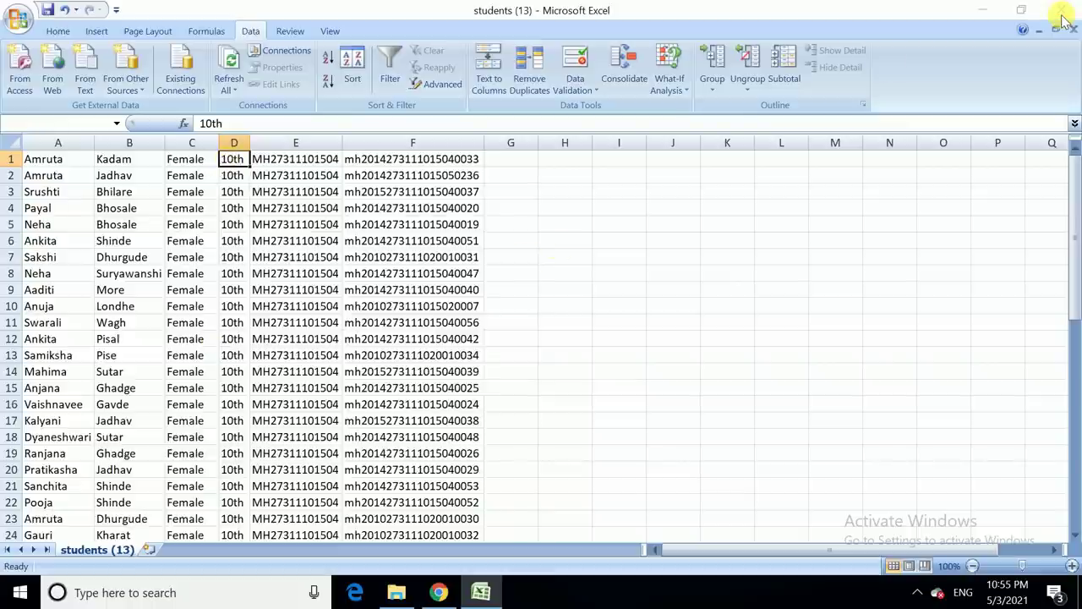
pyautogui.click(542, 338)
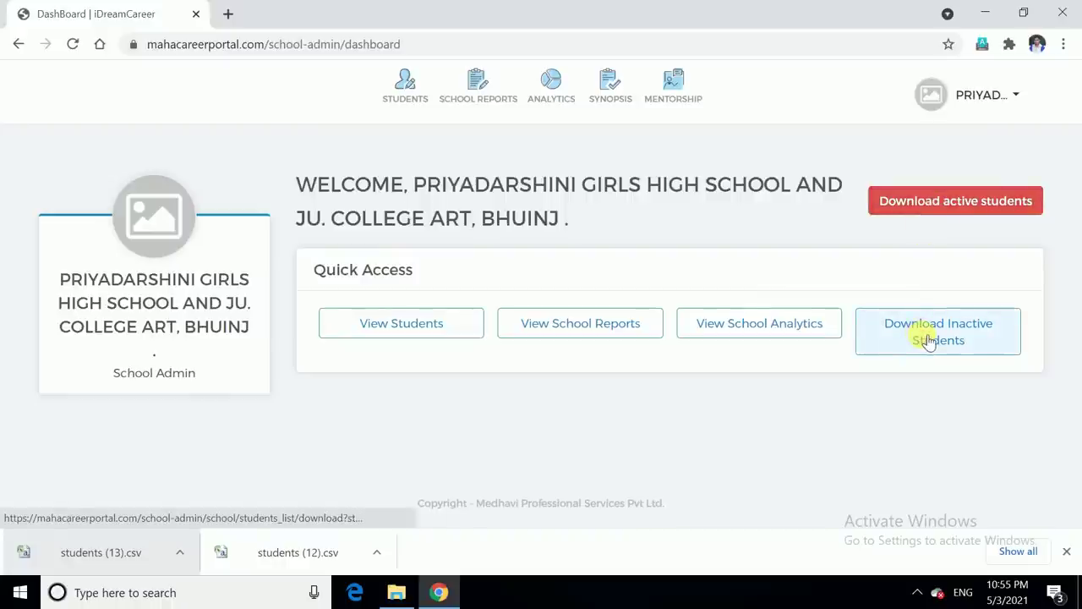
pyautogui.click(977, 111)
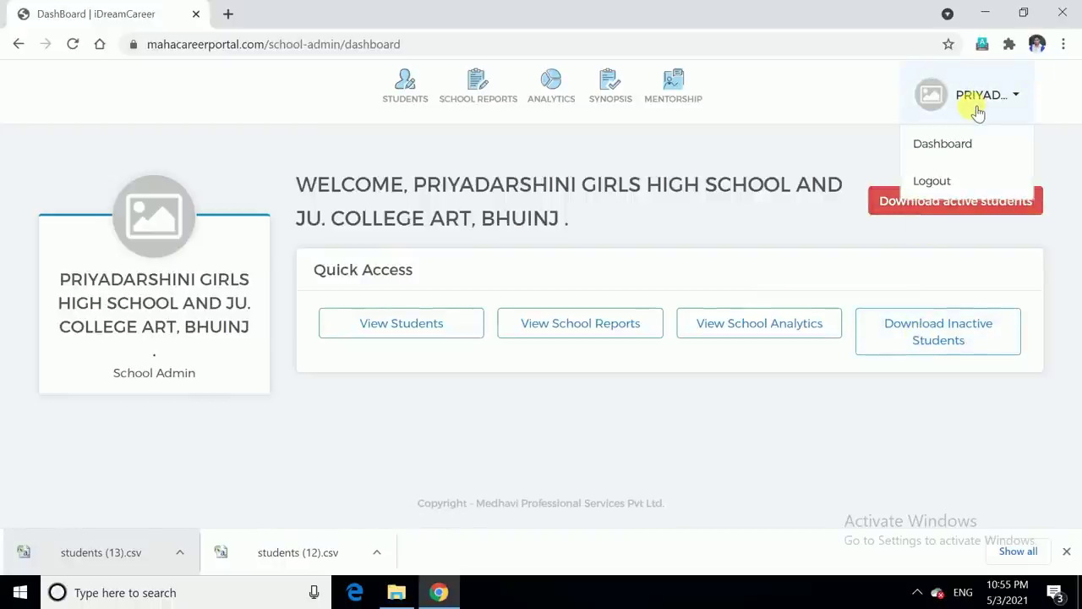
pyautogui.click(939, 179)
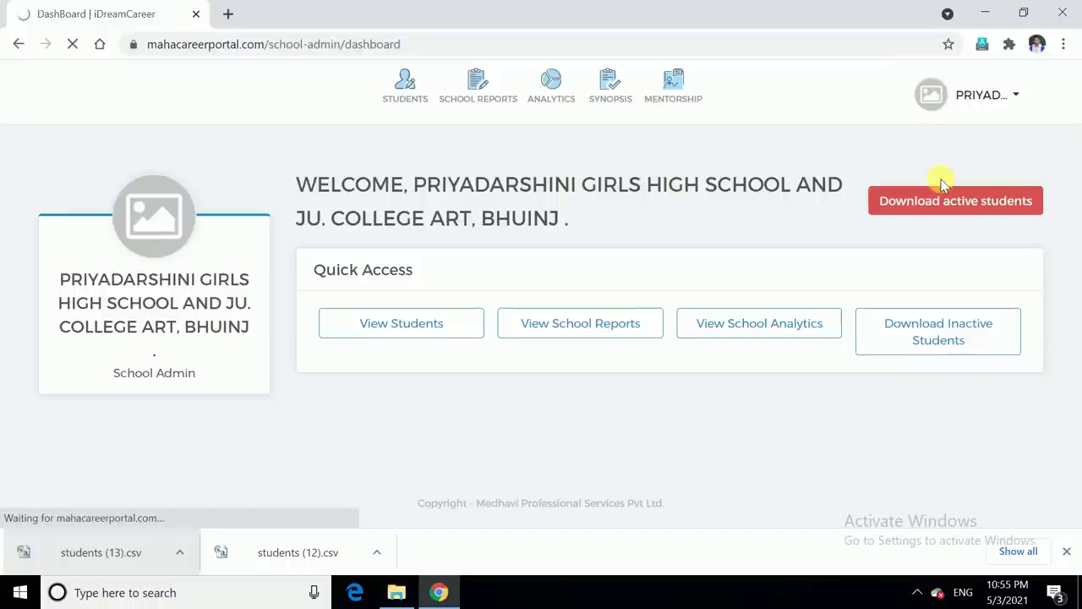